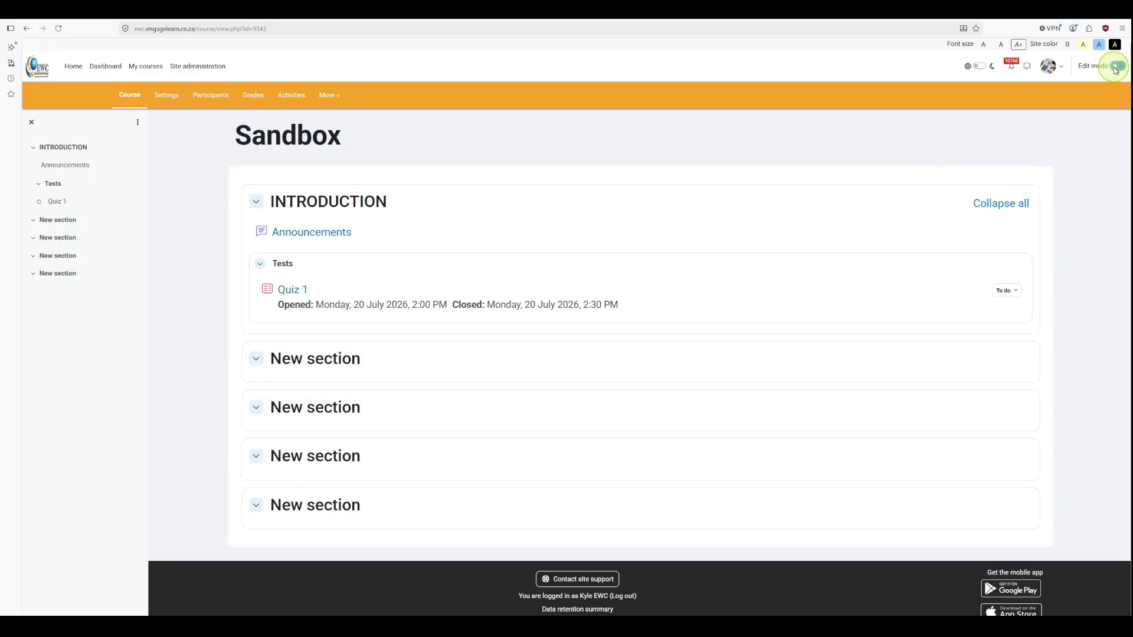
Turn on edit mode for the Sandbox course and rename the first New section as ASSIGNMENTS.
left_click(1115, 68)
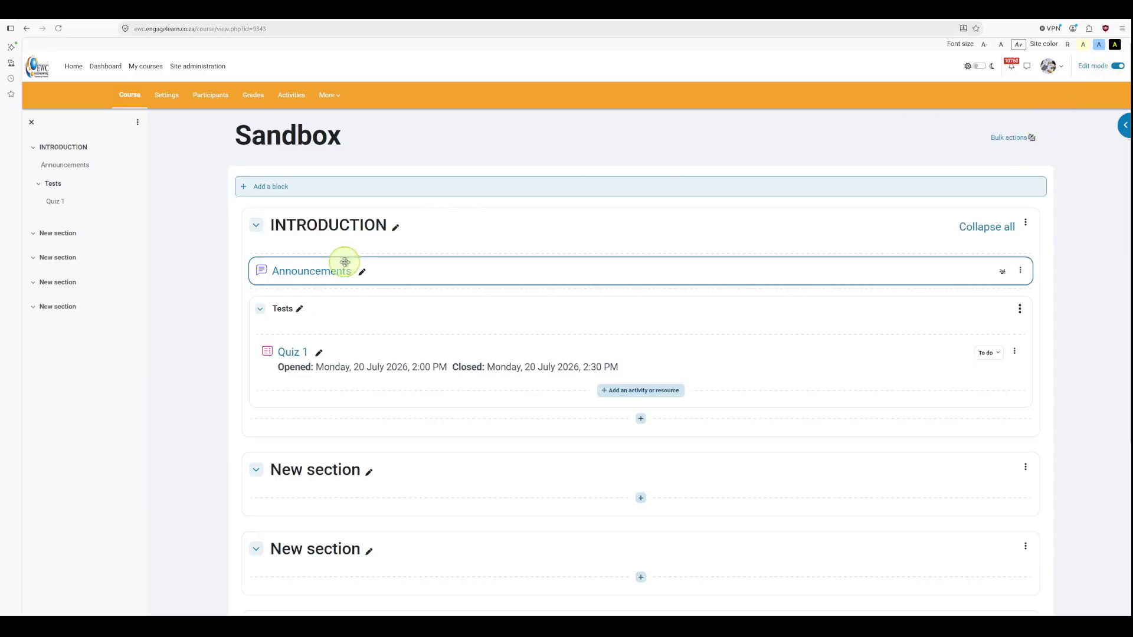
scroll(387, 360, "down", 1)
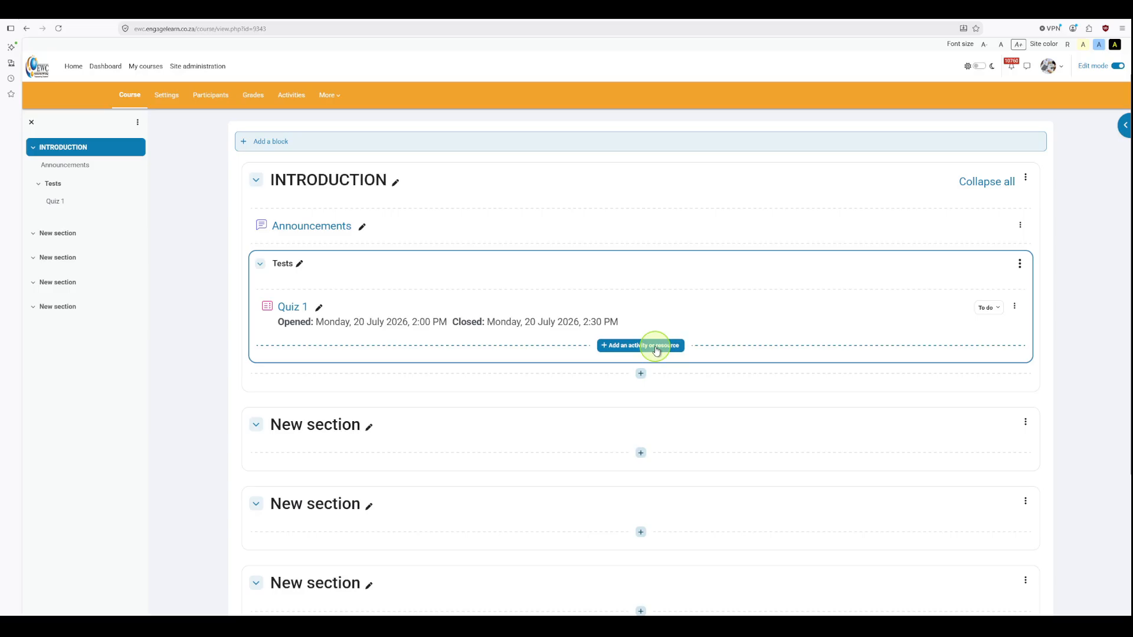
left_click(370, 429)
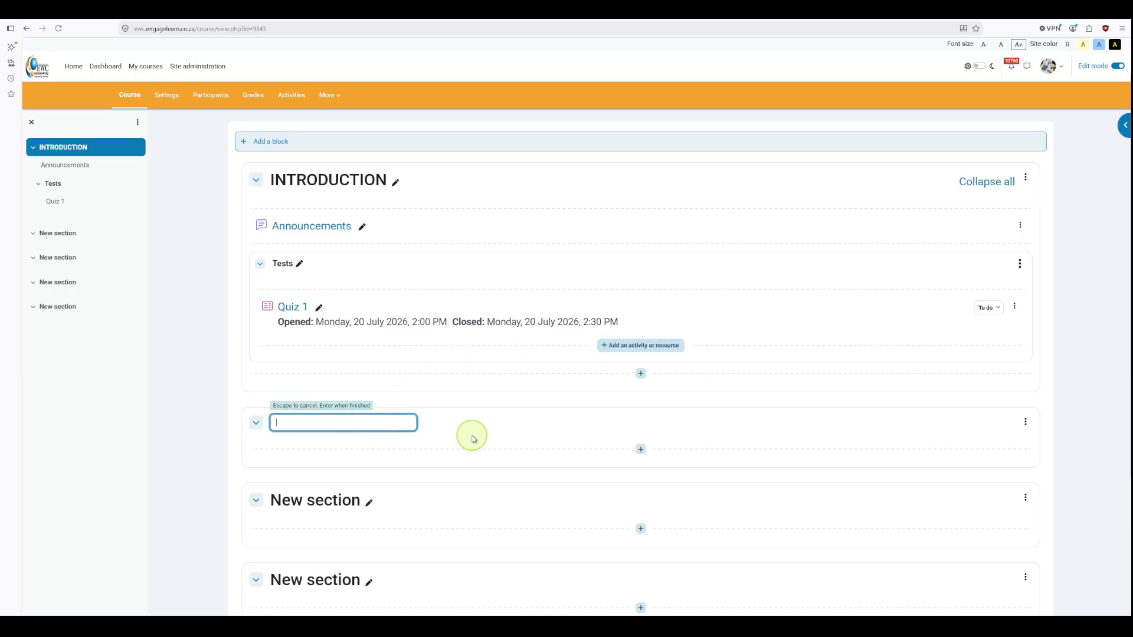
key("Return")
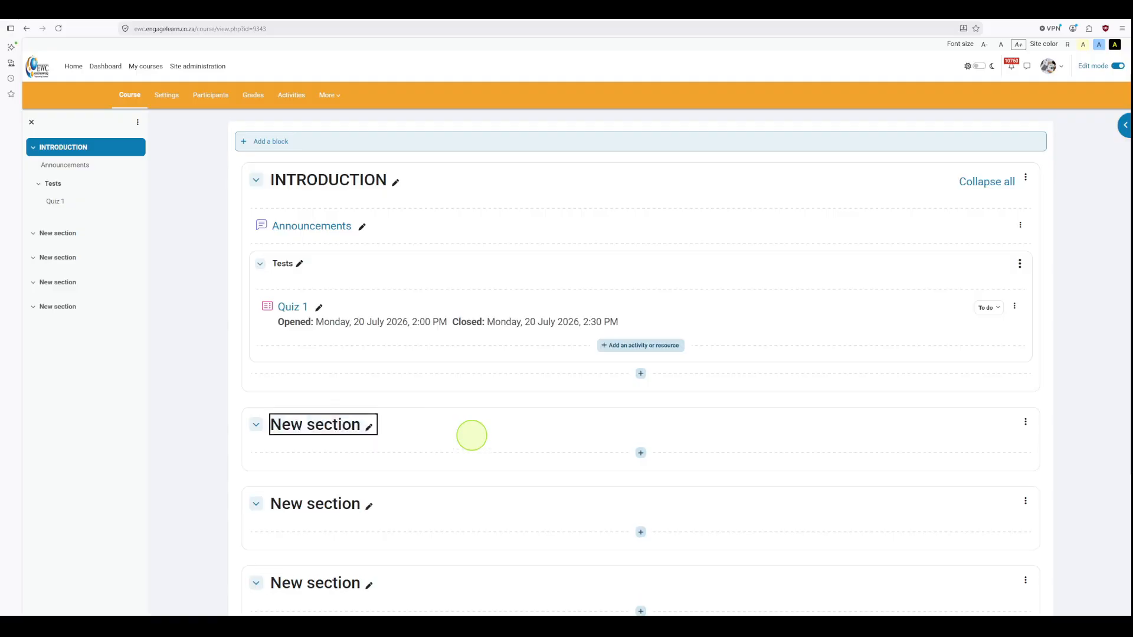
Add an Assignment activity to the ASSIGNMENTS section and name it "Assignment 1".
left_click(641, 457)
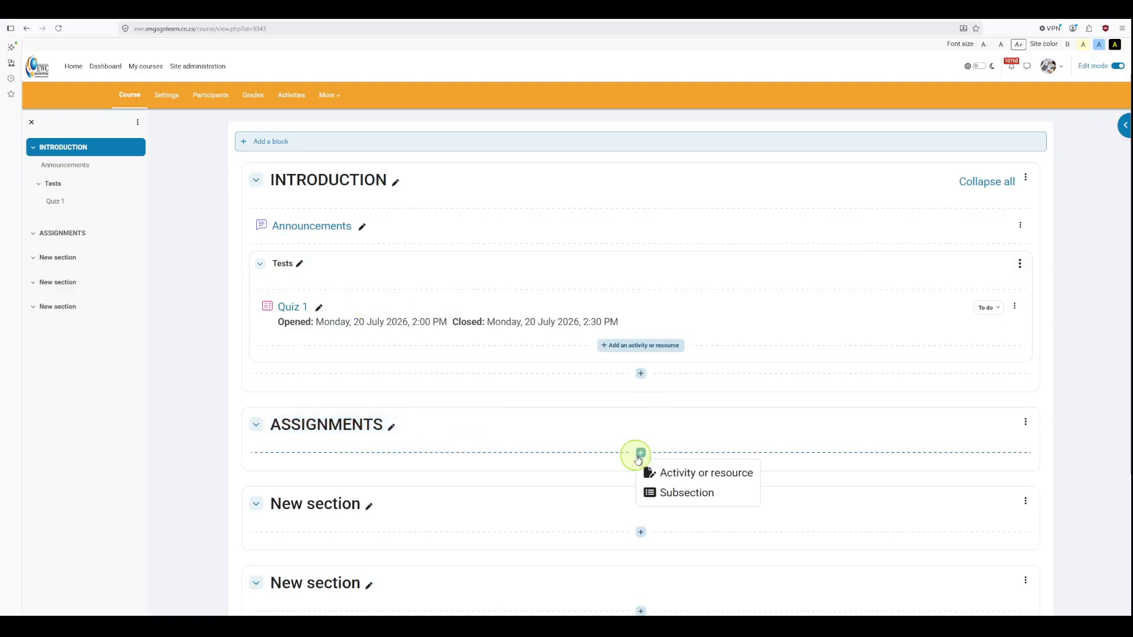
left_click(708, 474)
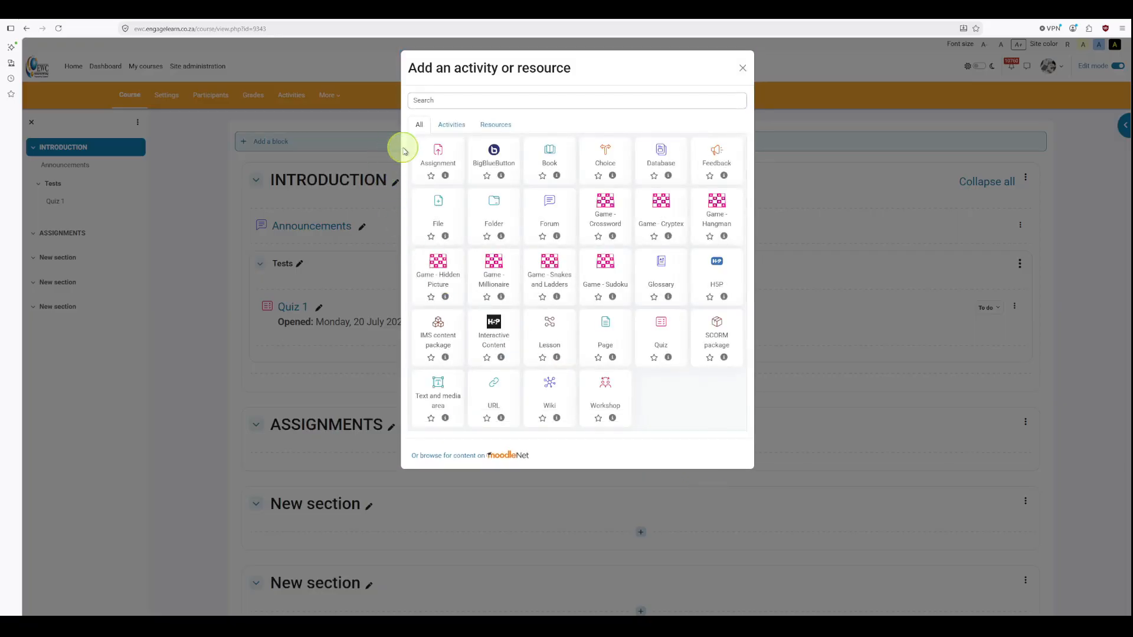
left_click(438, 162)
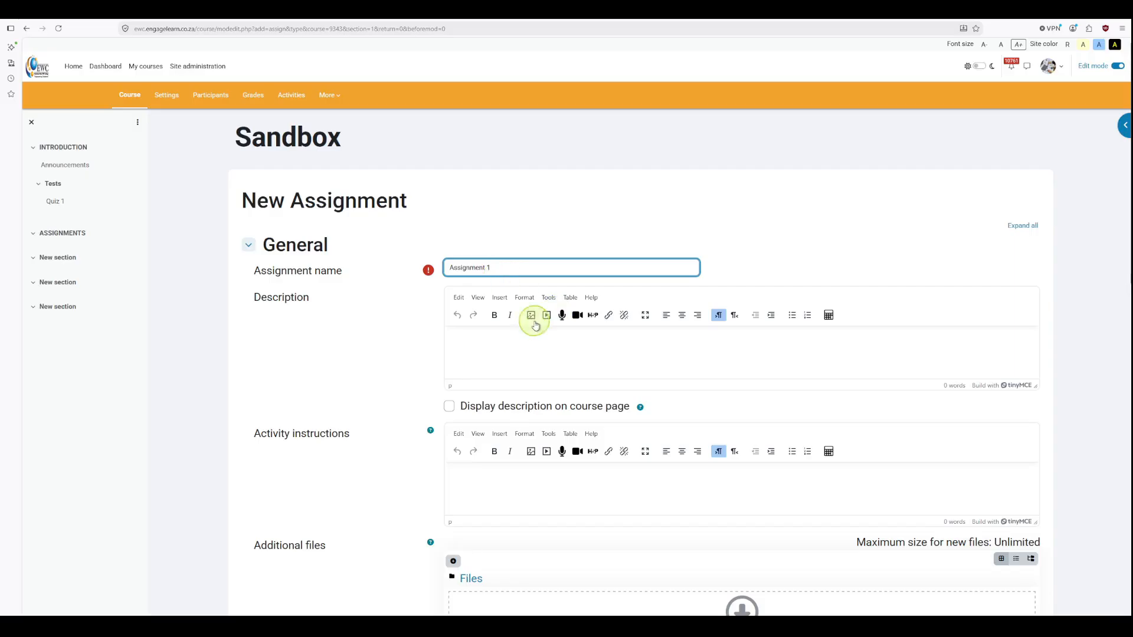
Enter the description "Assignment one covers all the content of chapter 1" and have it displayed on the course page.
left_click(489, 354)
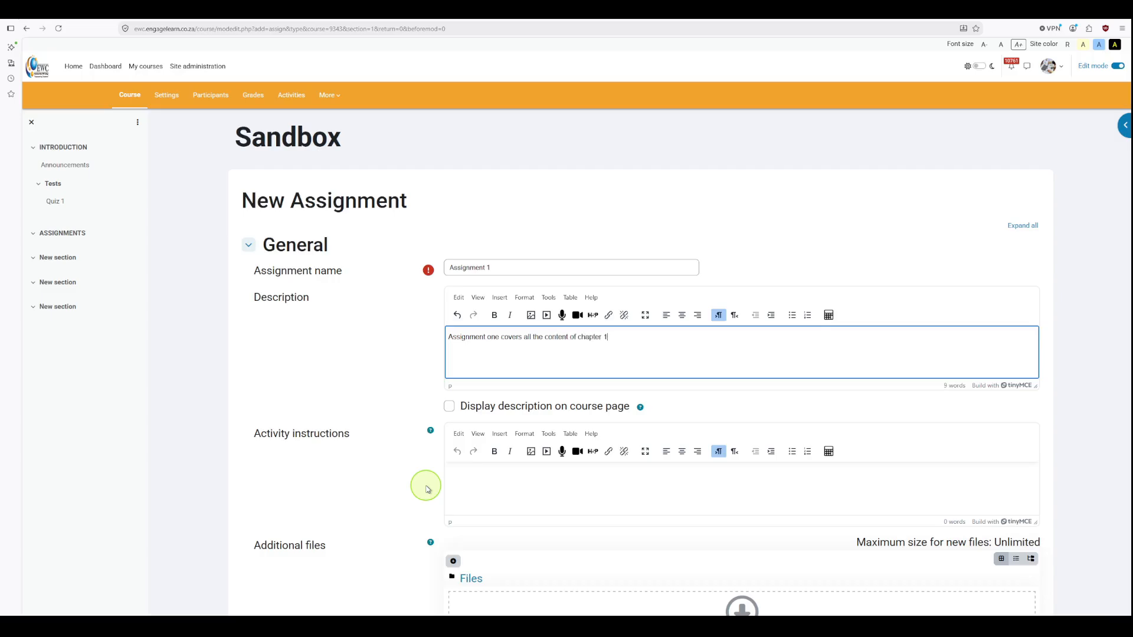
scroll(435, 435, "down", 2)
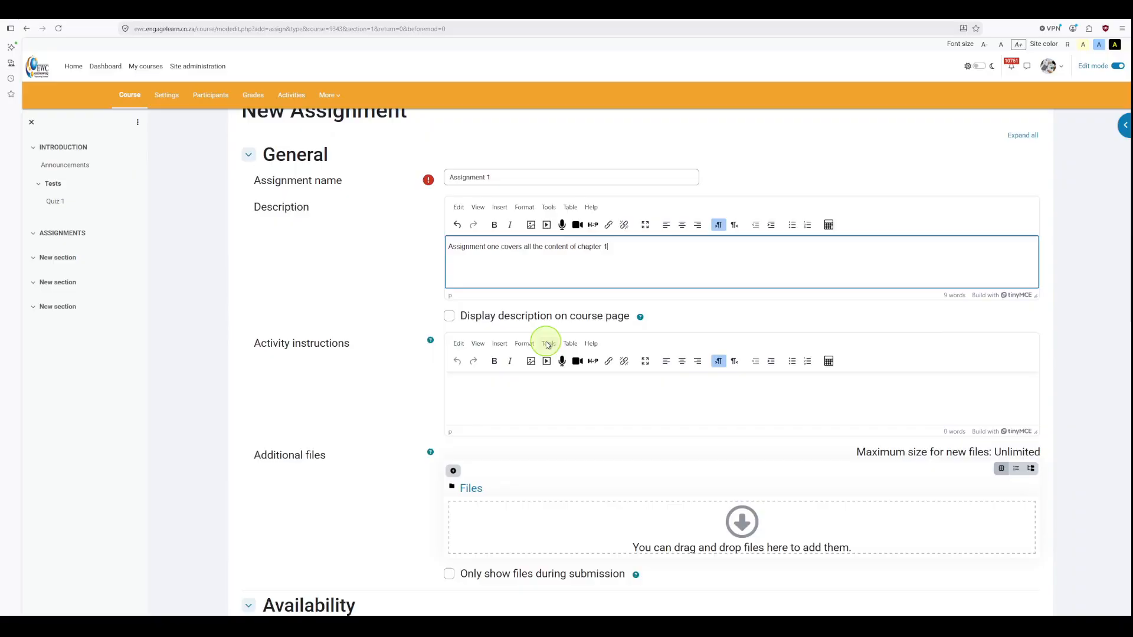
left_click(450, 317)
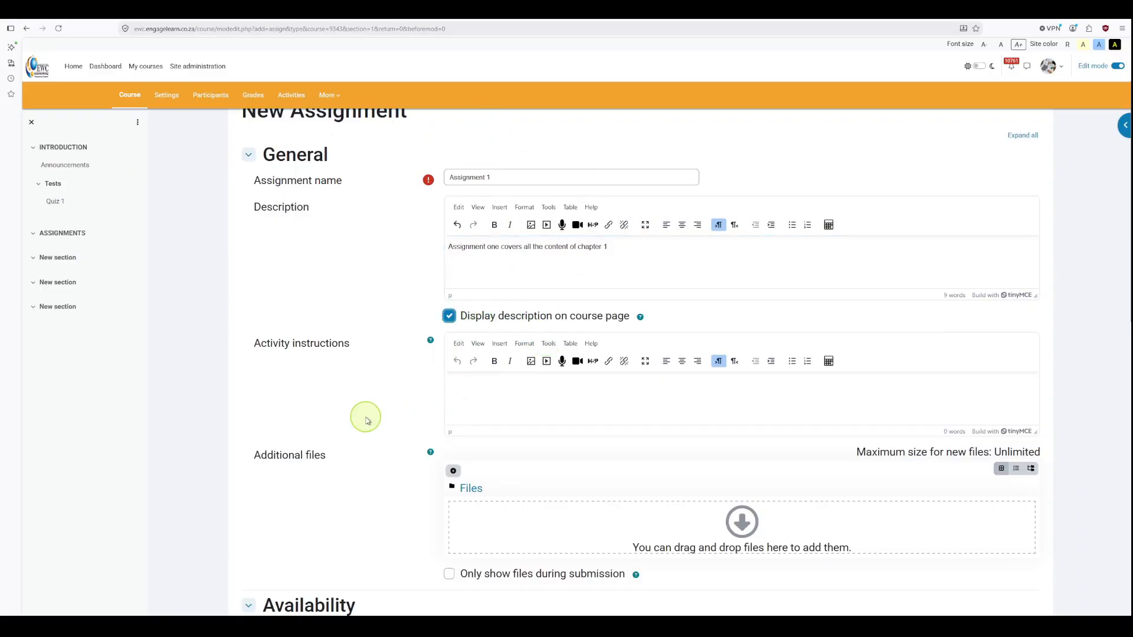
Enter the activity instructions "Write a 300 word essay about why the Earth is not flat".
scroll(500, 352, "down", 2)
left_click(496, 303)
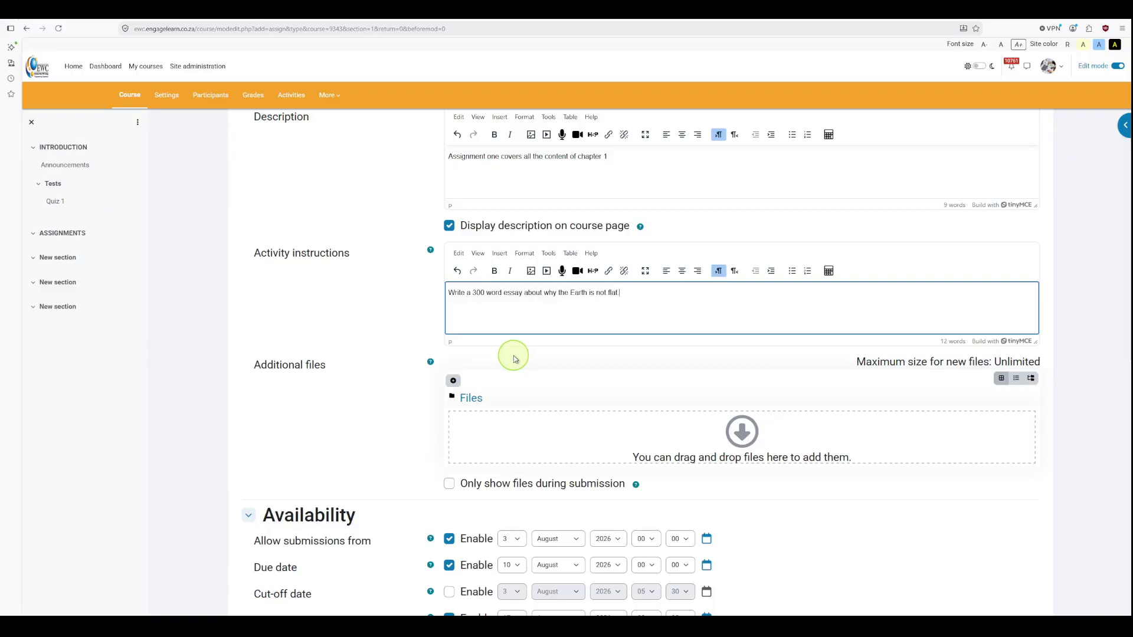
scroll(513, 357, "down", 1)
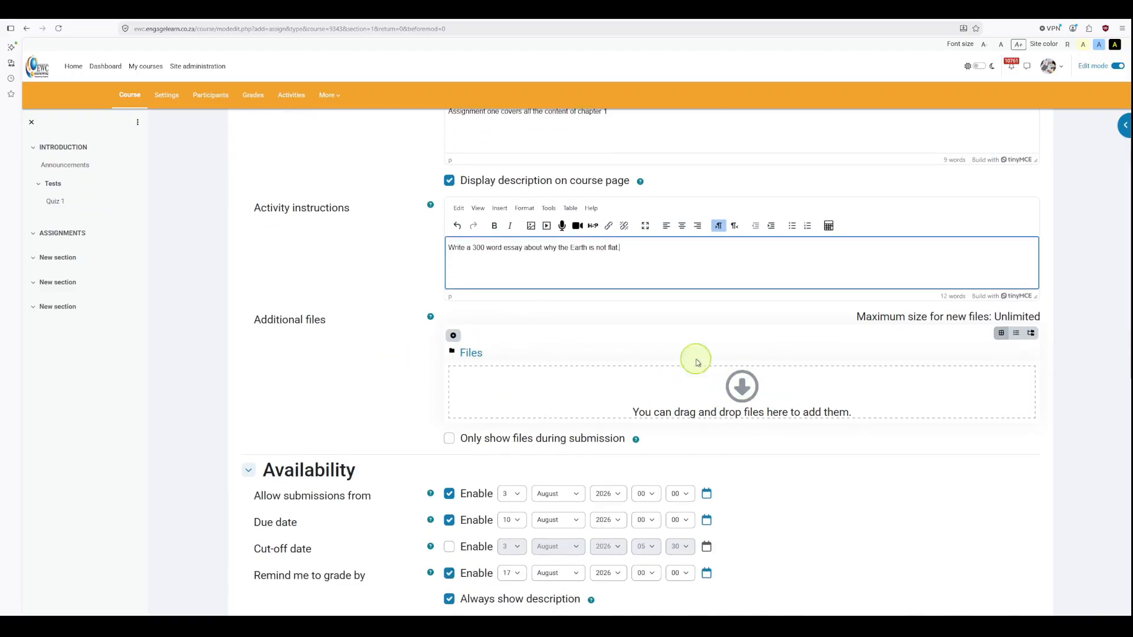
left_click(750, 393)
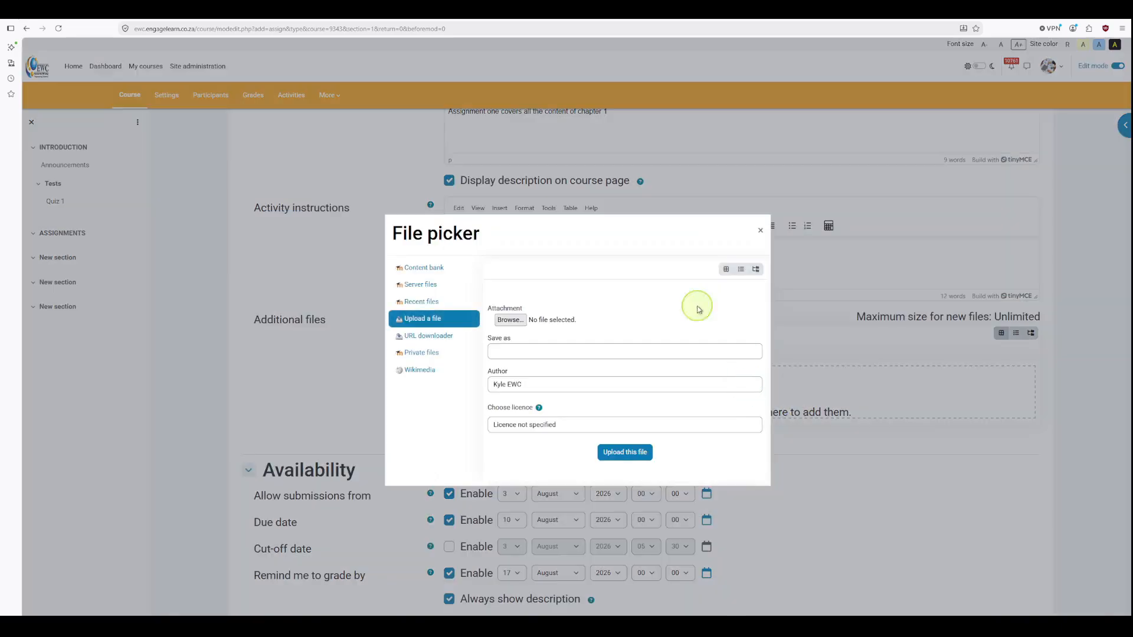
left_click(761, 231)
Enable the assignment's cut-off date and set it to 11 August 2026 at 00:00.
scroll(512, 379, "down", 3)
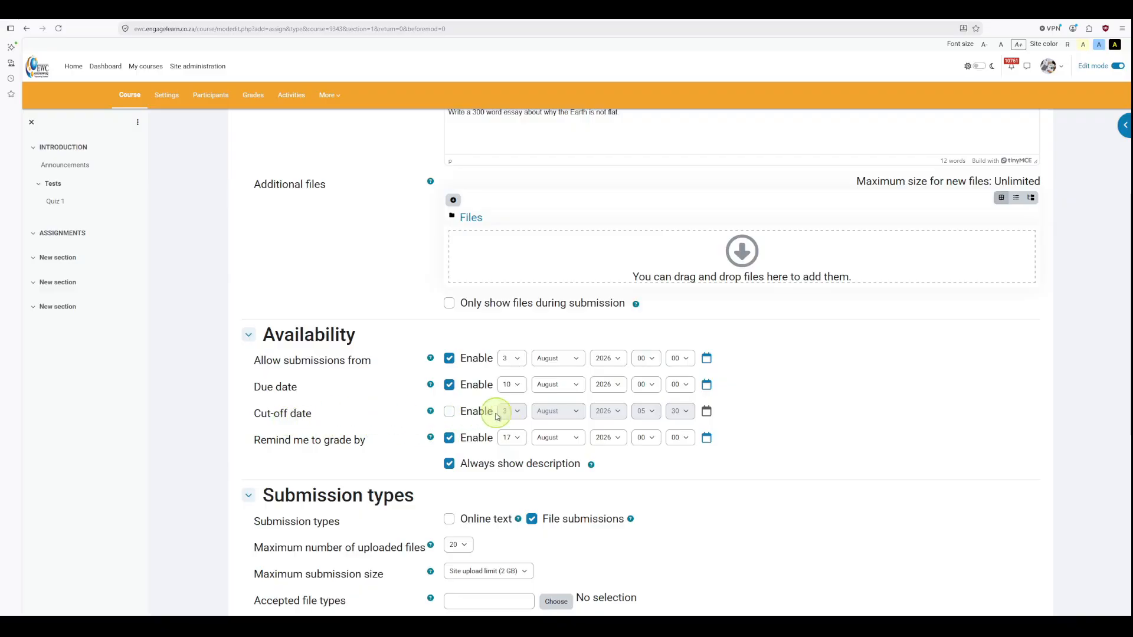
left_click(450, 413)
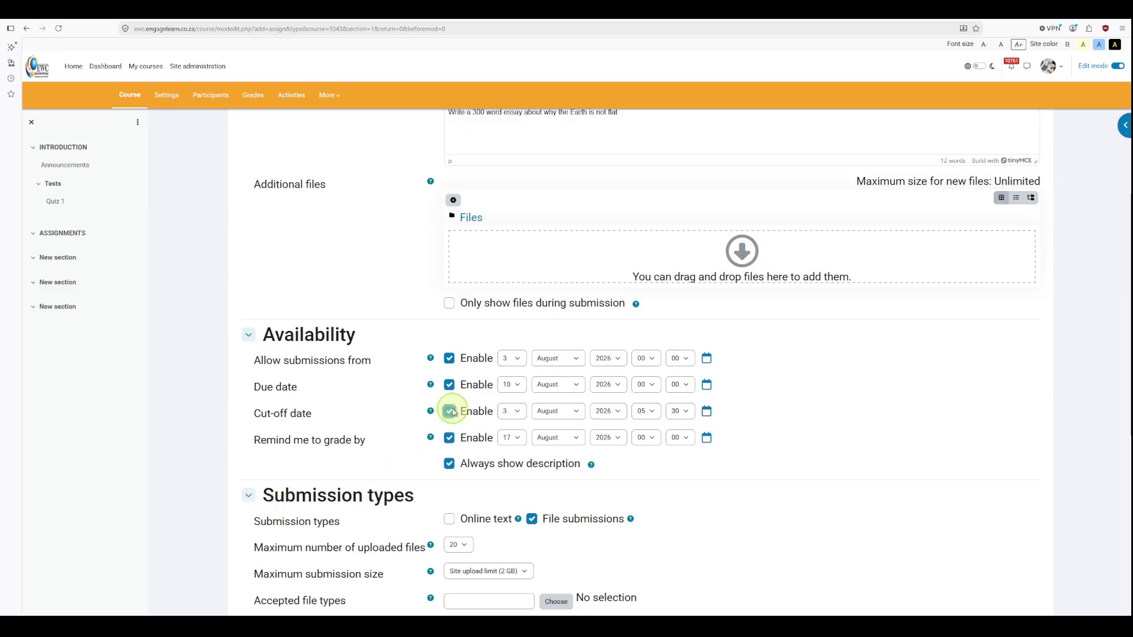
left_click(511, 411)
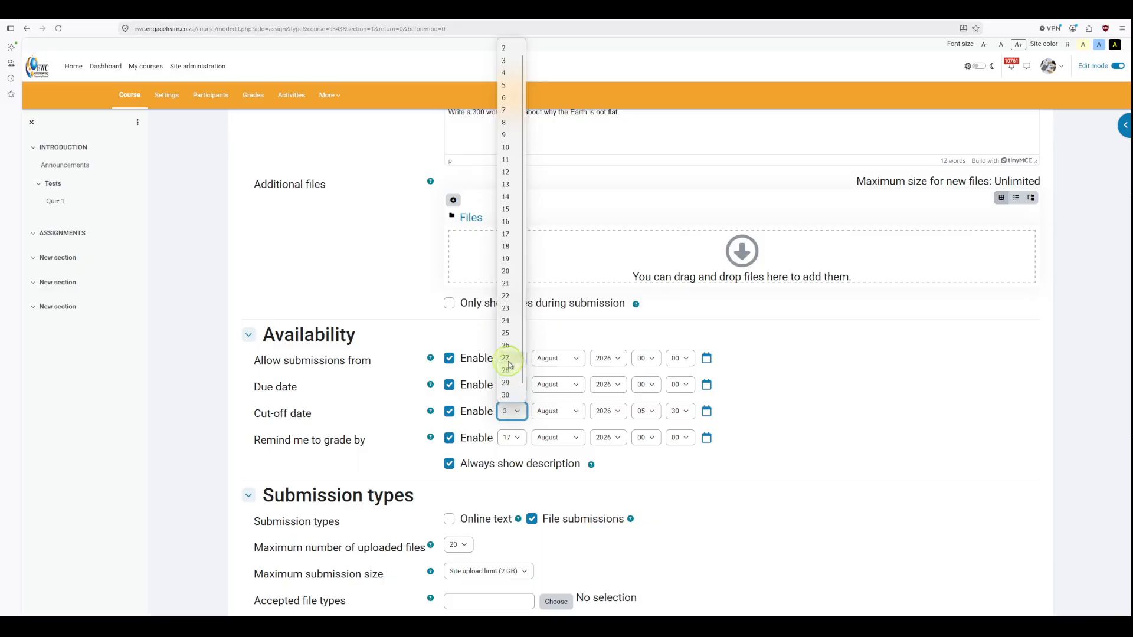
left_click(510, 152)
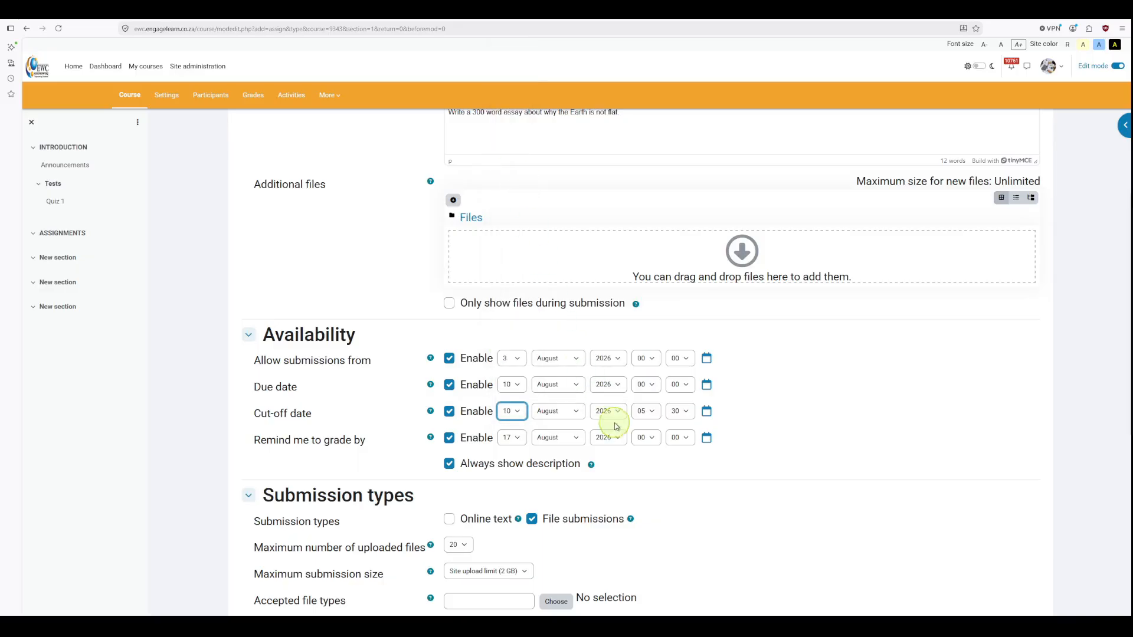
left_click(646, 411)
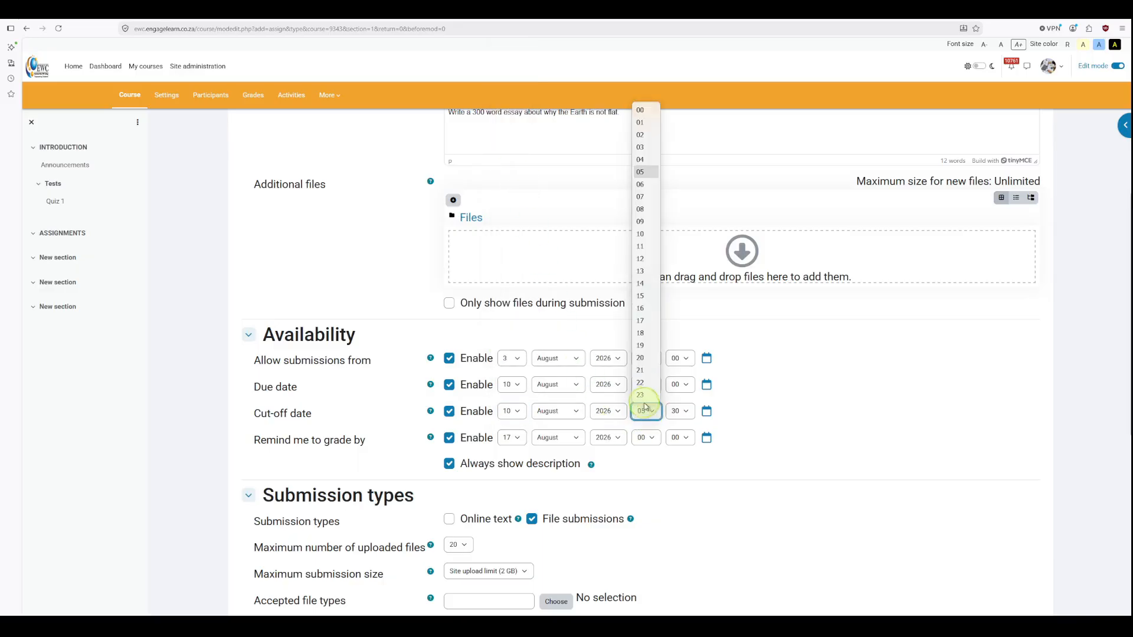
left_click(640, 113)
left_click(679, 411)
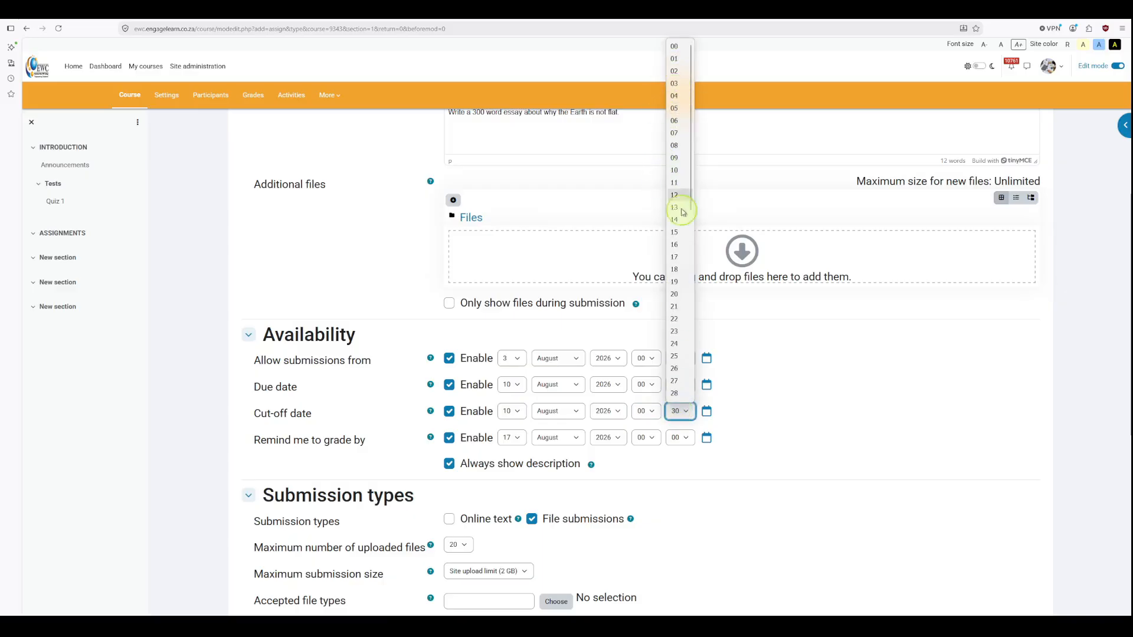
scroll(684, 230, "down", 5)
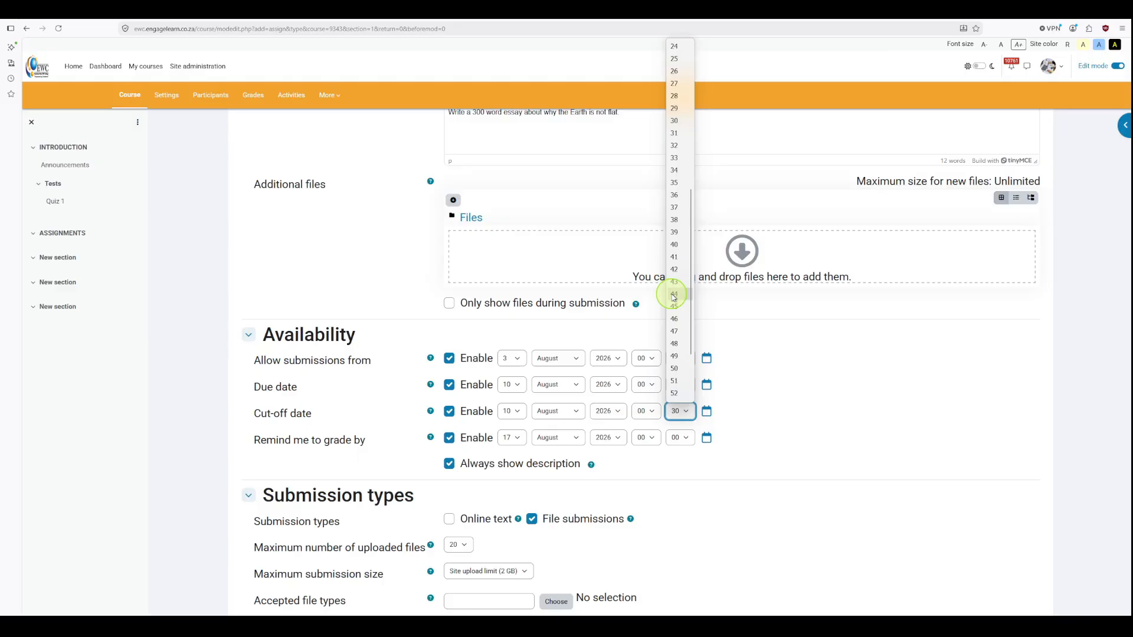
scroll(673, 295, "up", 5)
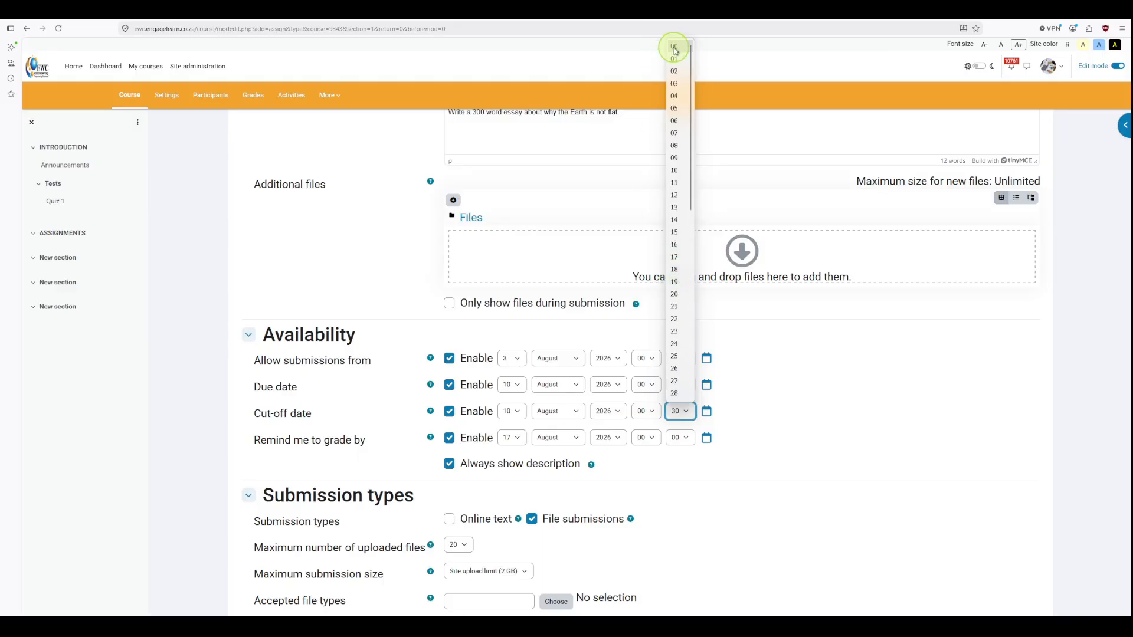
left_click(674, 49)
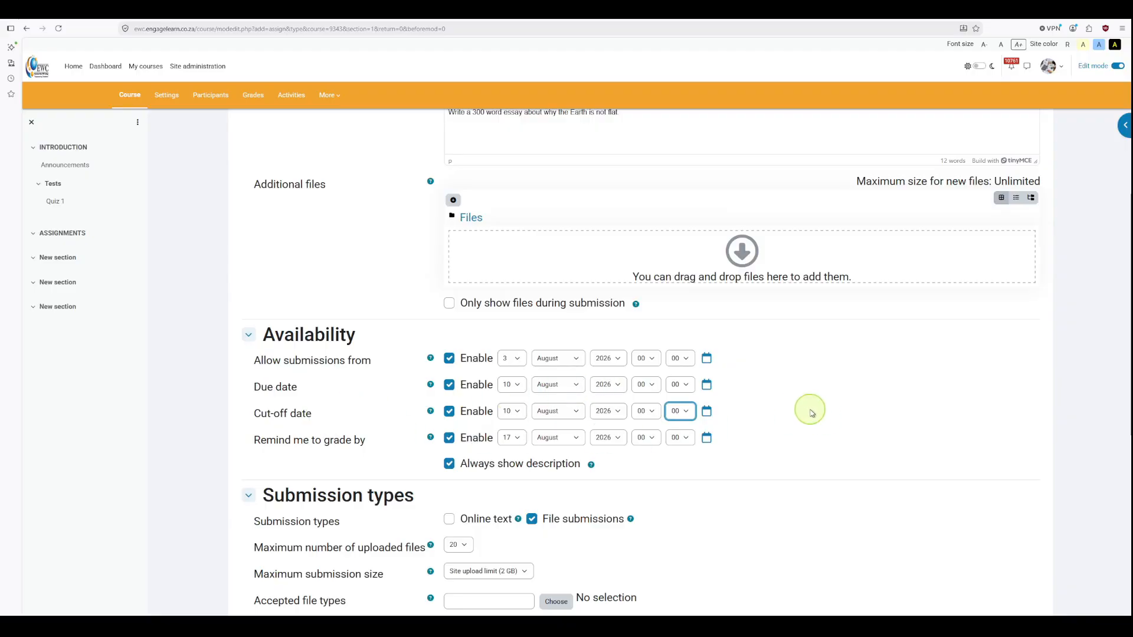
left_click(521, 414)
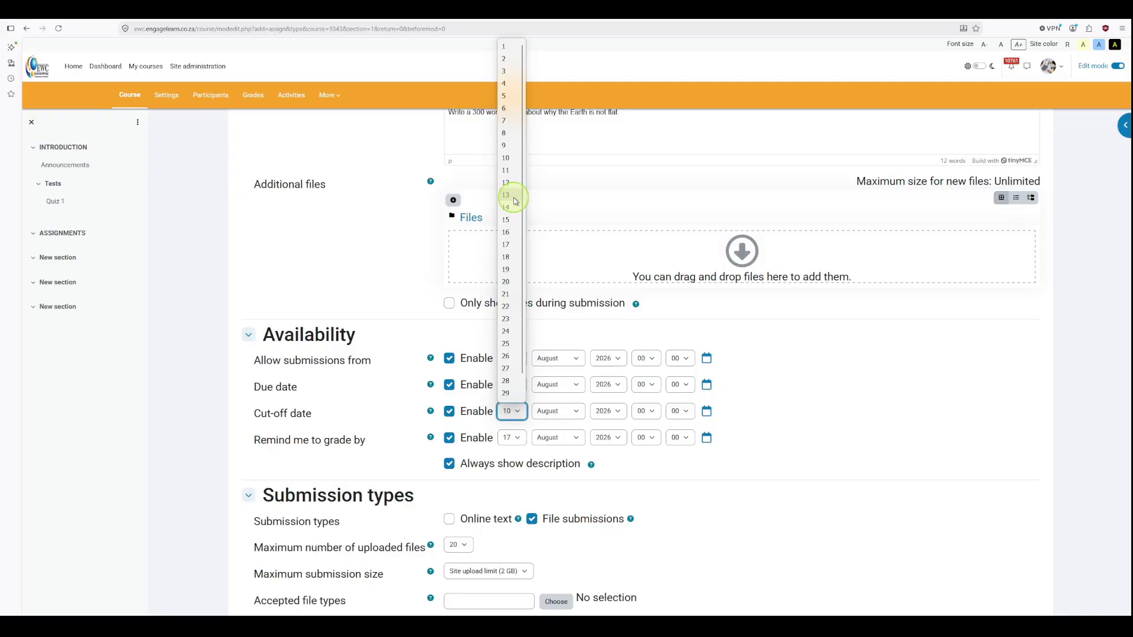
left_click(506, 175)
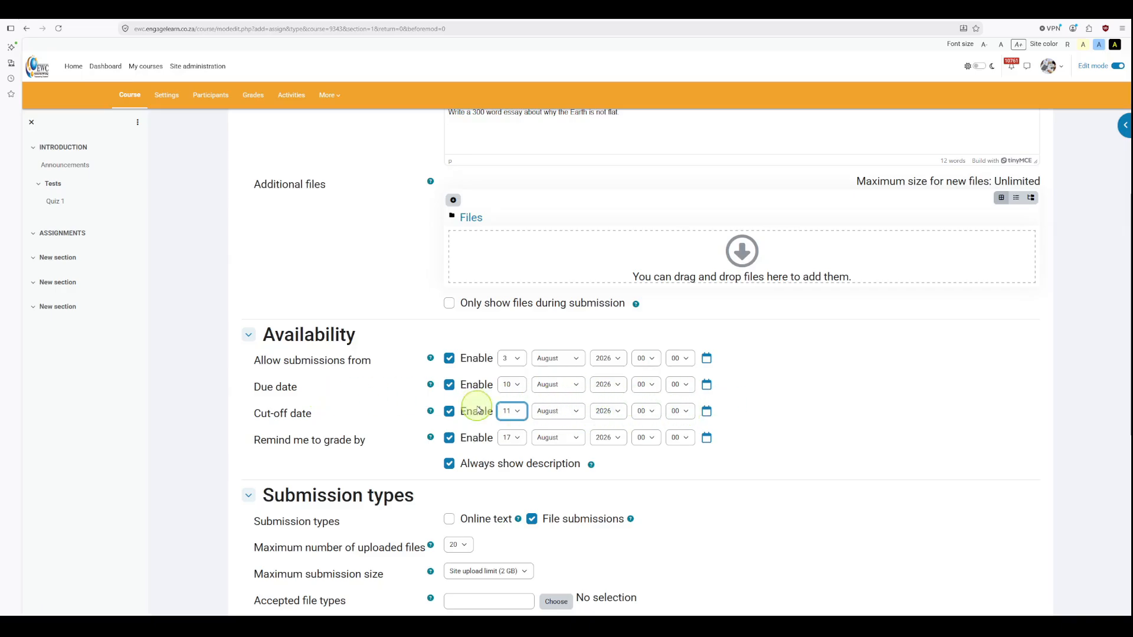
Allow both online text and file submissions as the assignment's submission types.
scroll(575, 446, "down", 2)
scroll(575, 449, "down", 3)
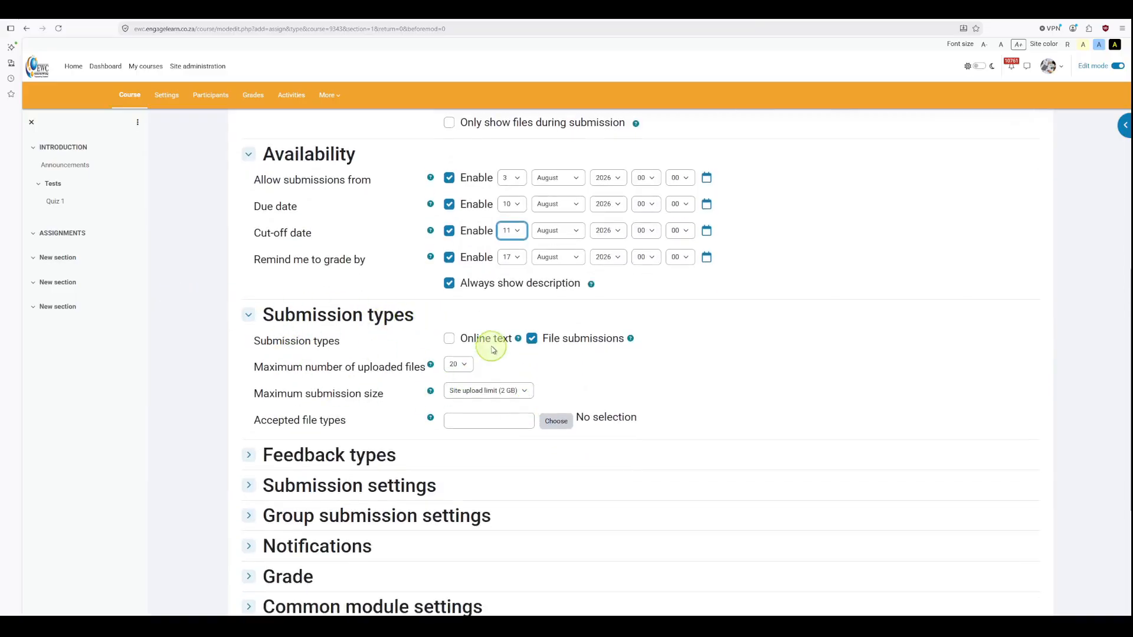
left_click(533, 340)
left_click(532, 340)
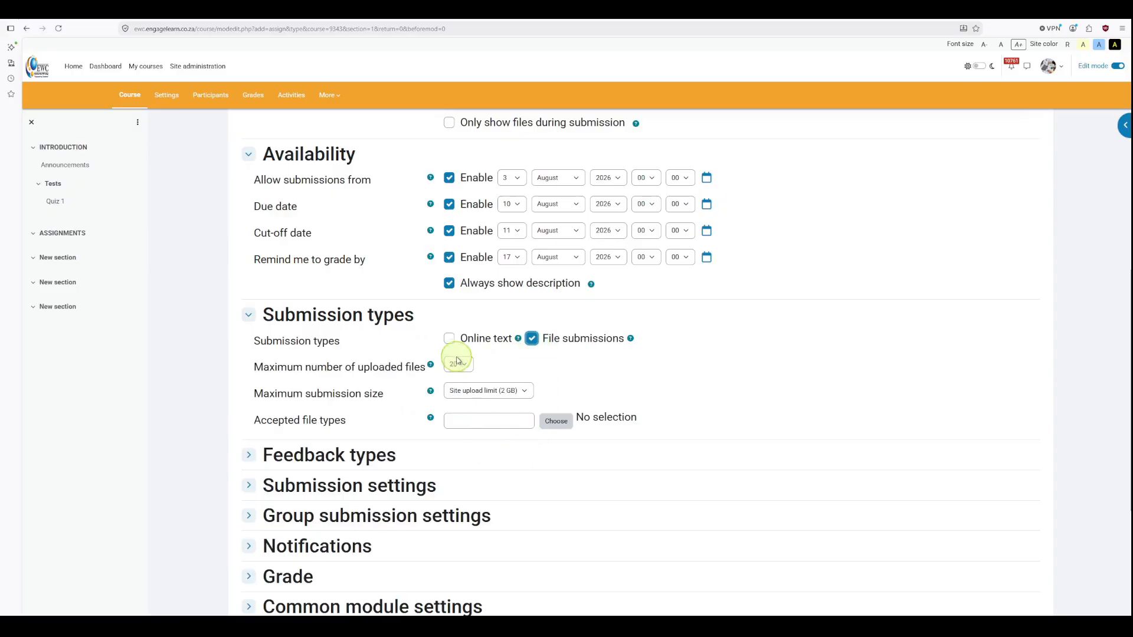
left_click(531, 340)
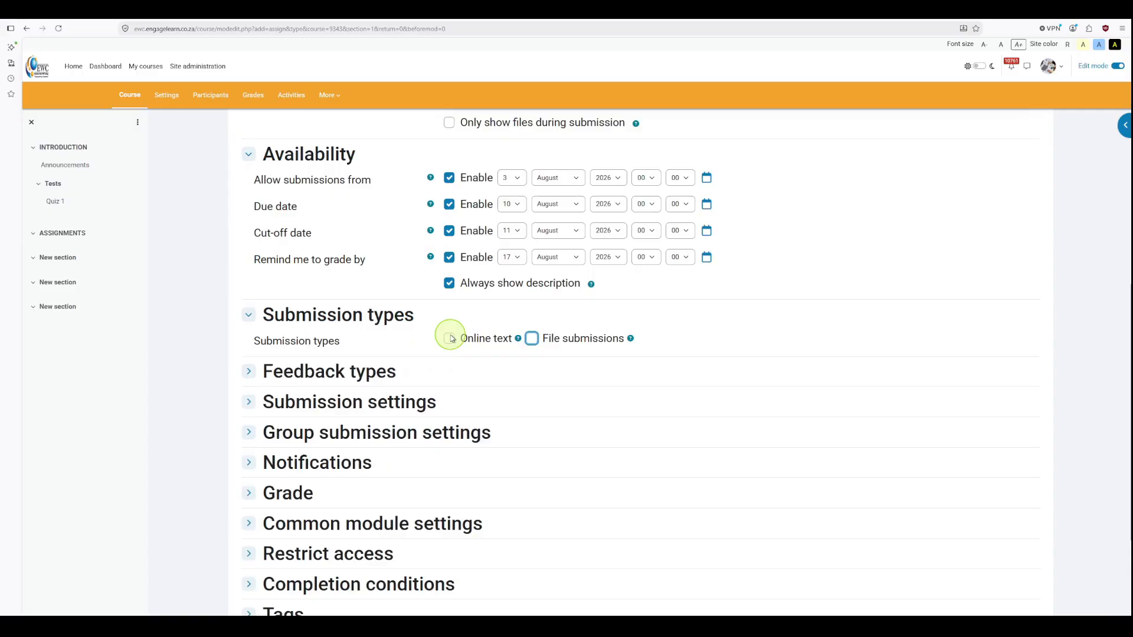
left_click(449, 340)
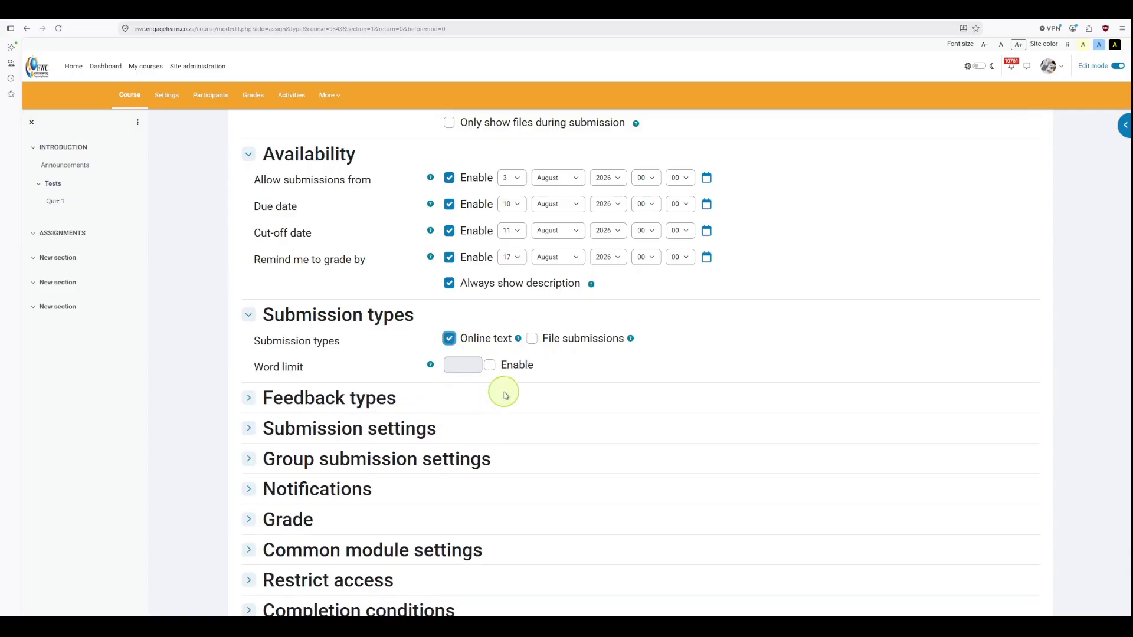
left_click(532, 340)
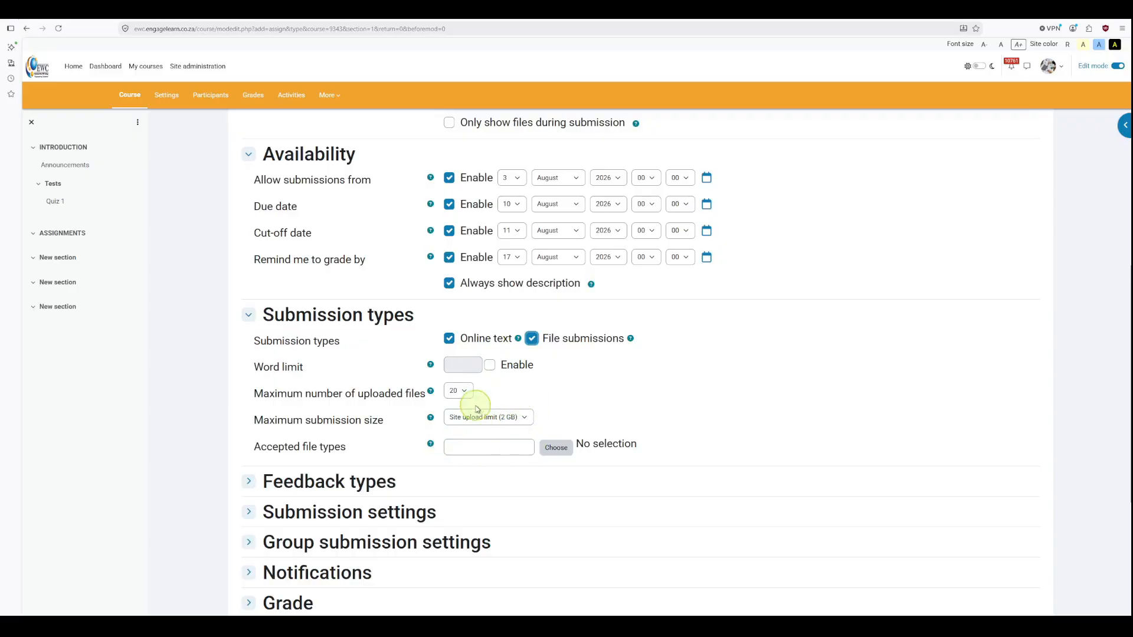
Set the maximum number of uploaded files to 3 and the accepted file types to Document files and PDF document.
left_click(458, 390)
left_click(463, 166)
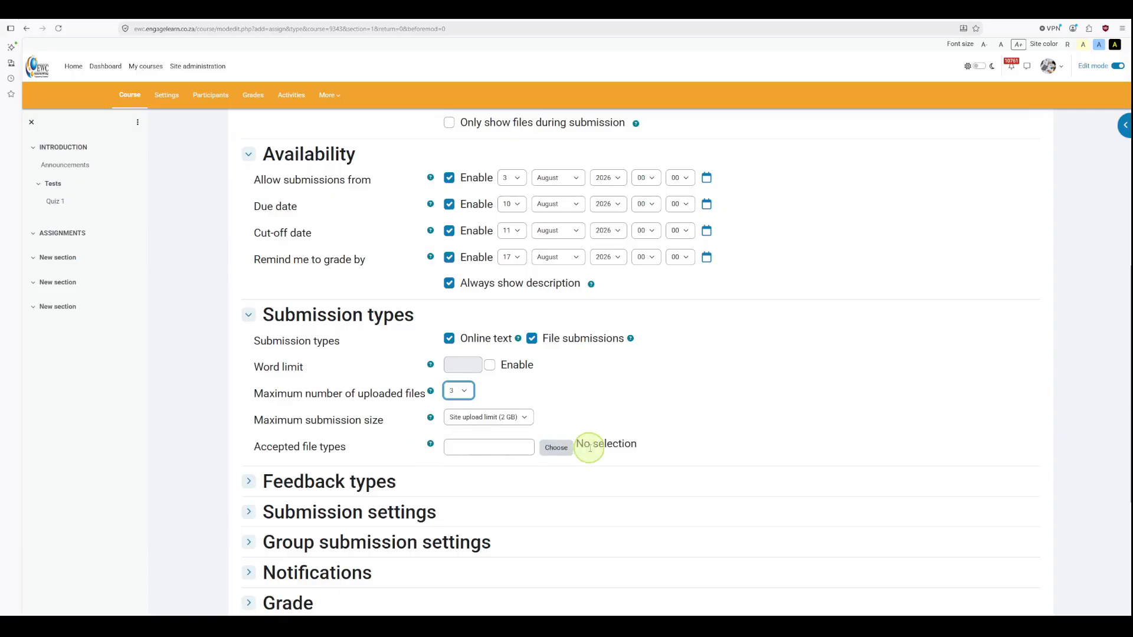
left_click(557, 450)
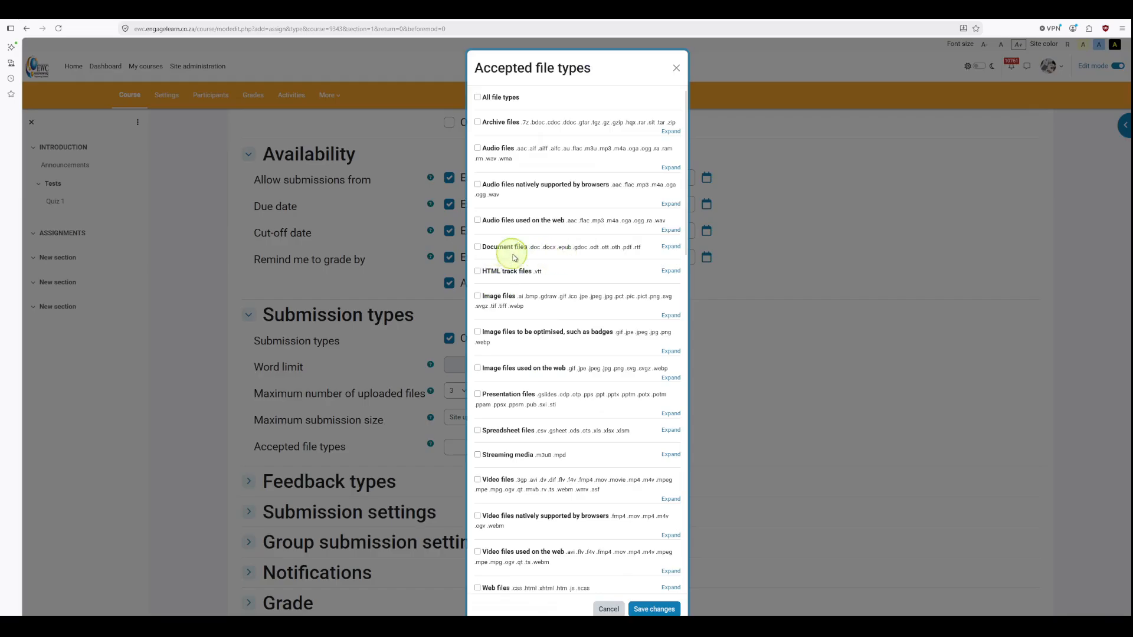
left_click(479, 248)
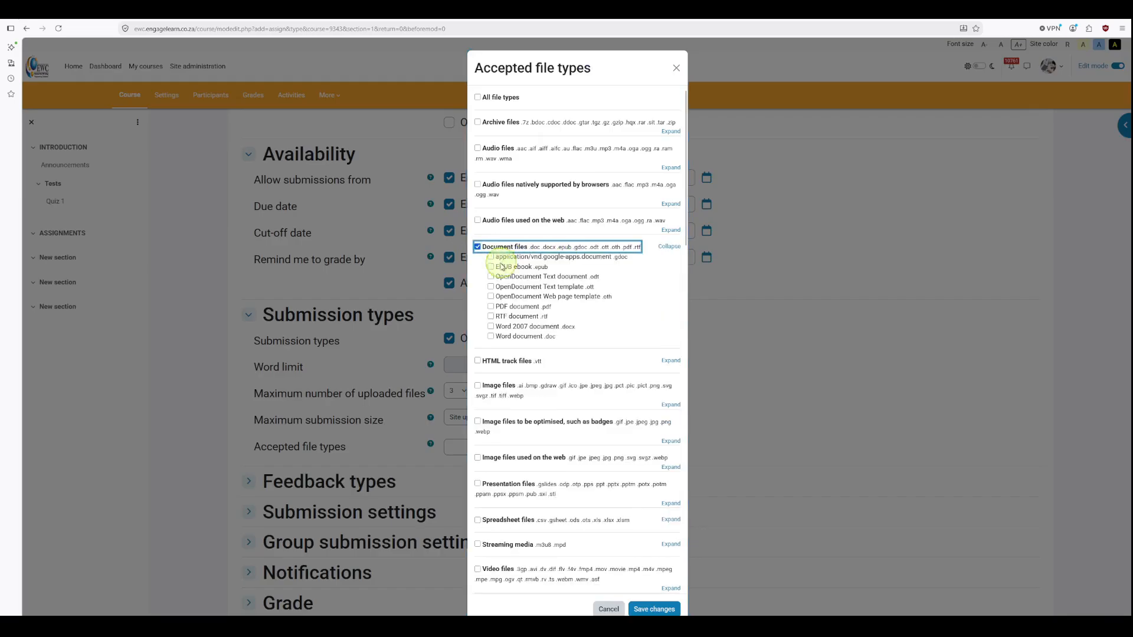
left_click(491, 308)
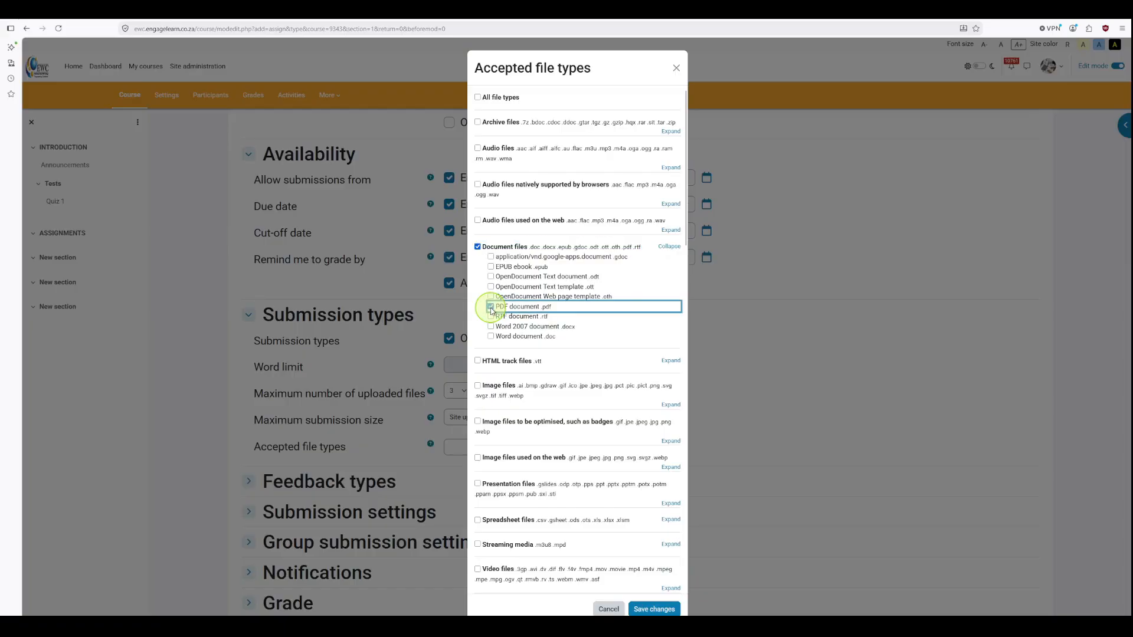
left_click(651, 609)
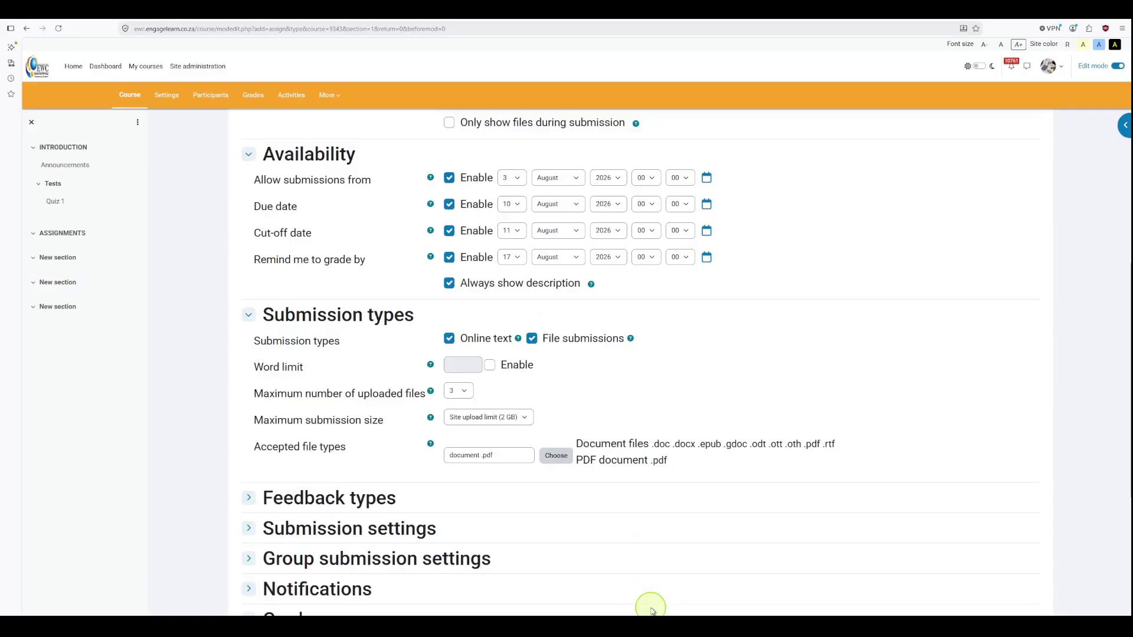
scroll(407, 425, "down", 3)
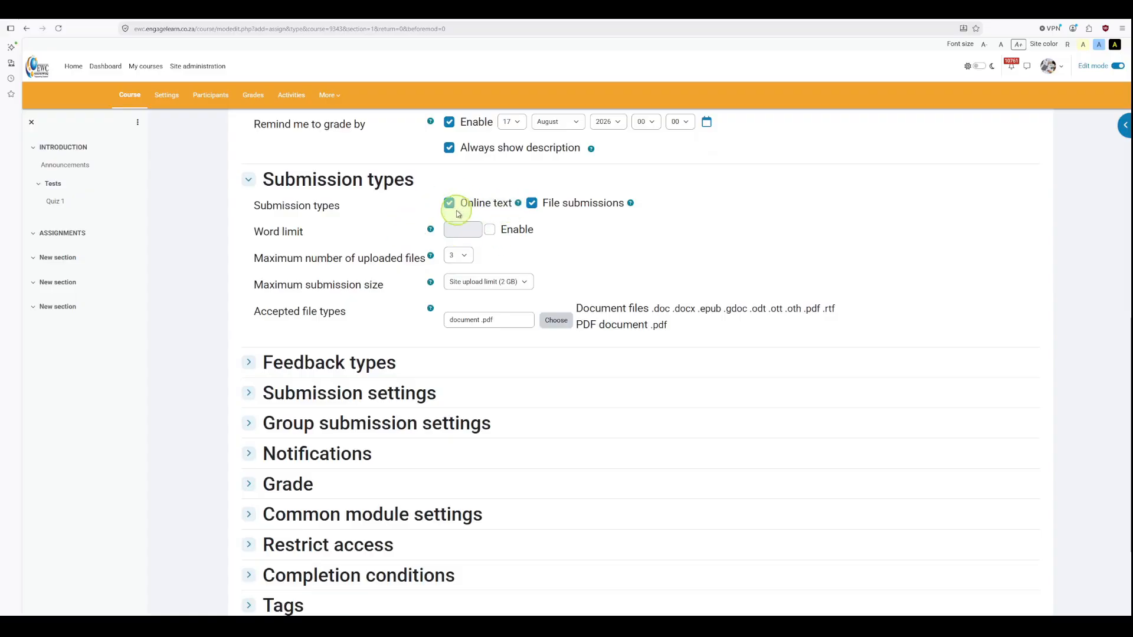
Enable the word limit for online text submissions and set it to 300.
left_click(490, 231)
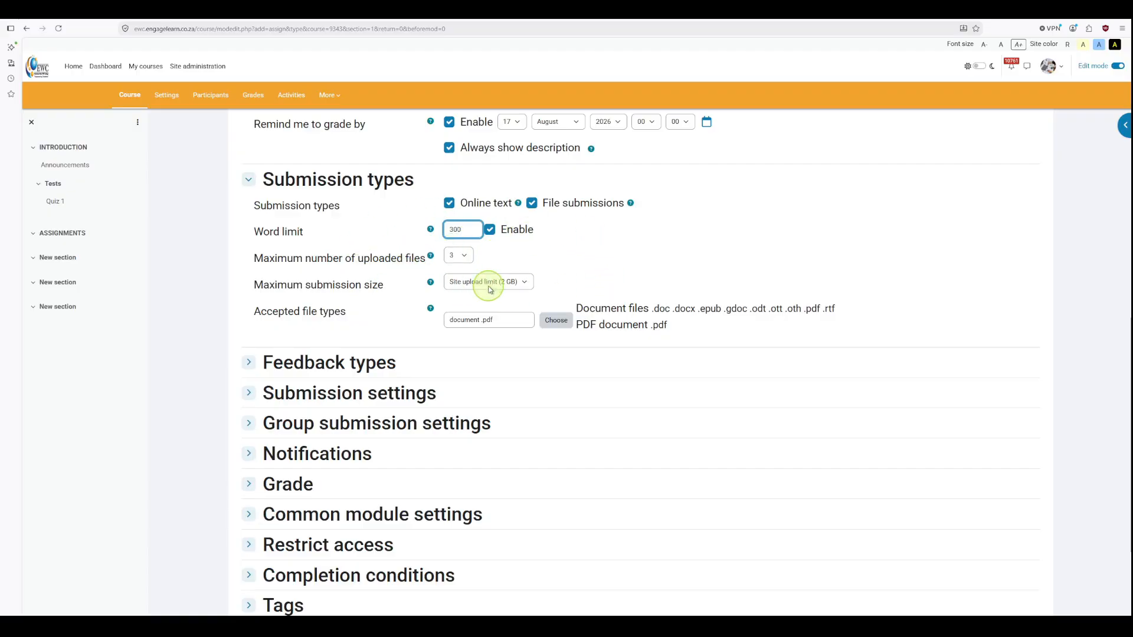
scroll(454, 295, "down", 2)
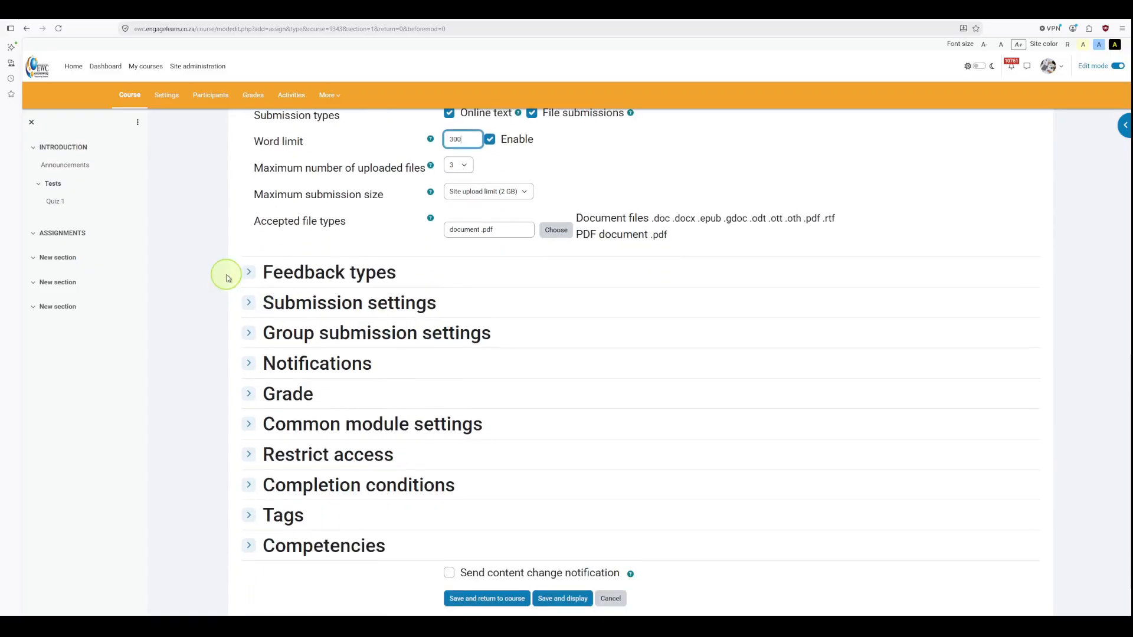
Examine the assignment's feedback types and submission settings, including the choices for allowed attempts.
left_click(249, 272)
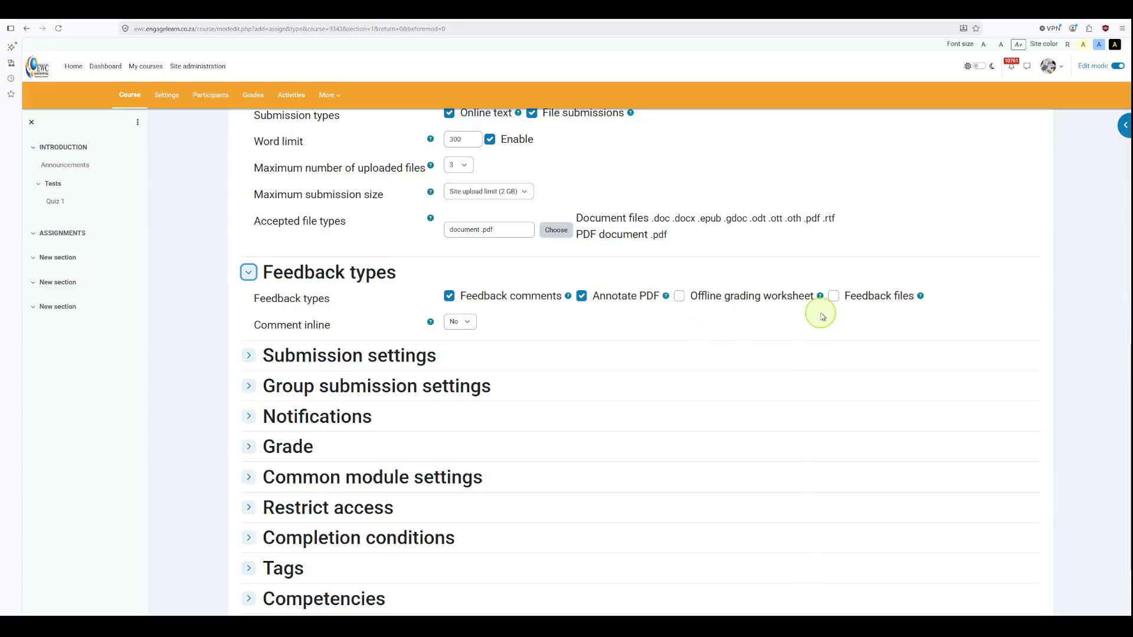
scroll(354, 283, "down", 2)
left_click(249, 265)
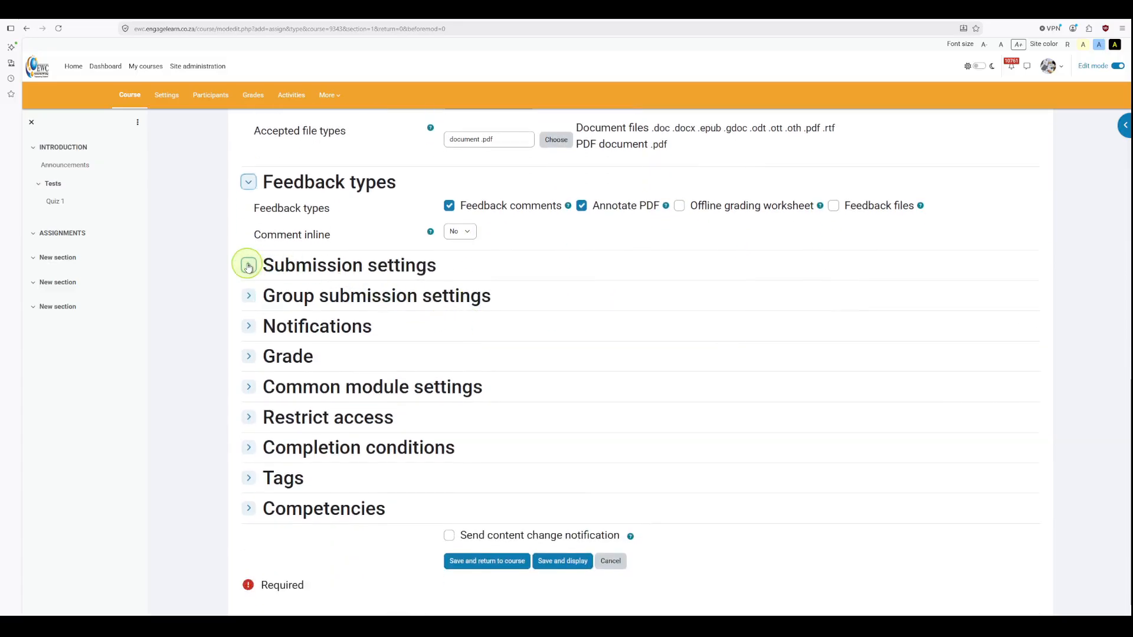
scroll(468, 354, "down", 1)
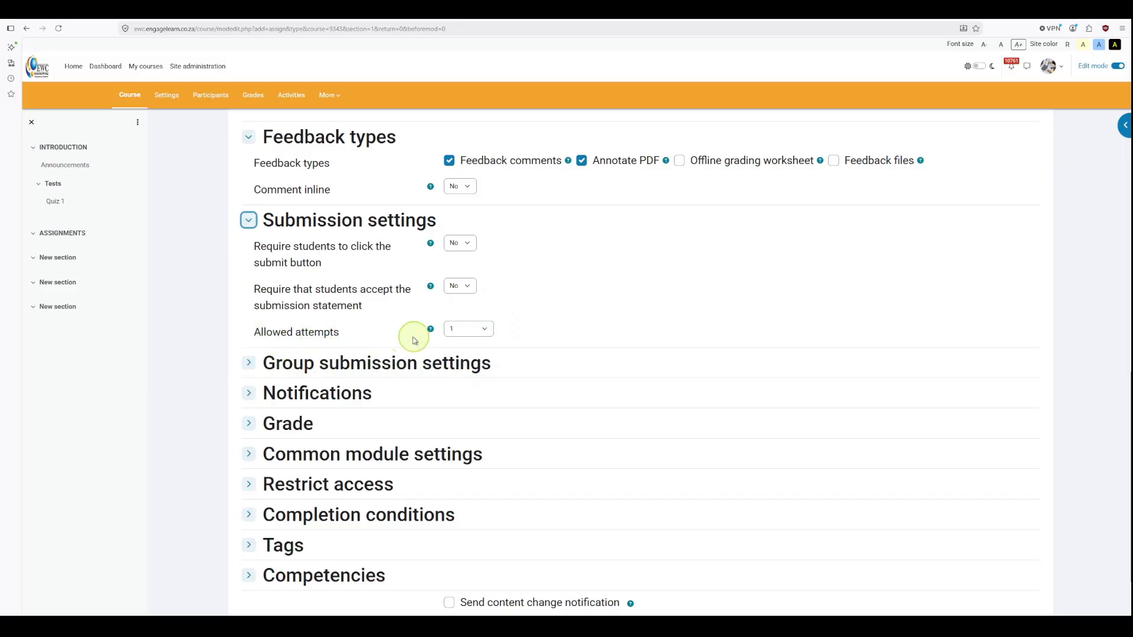
left_click(467, 329)
left_click(565, 336)
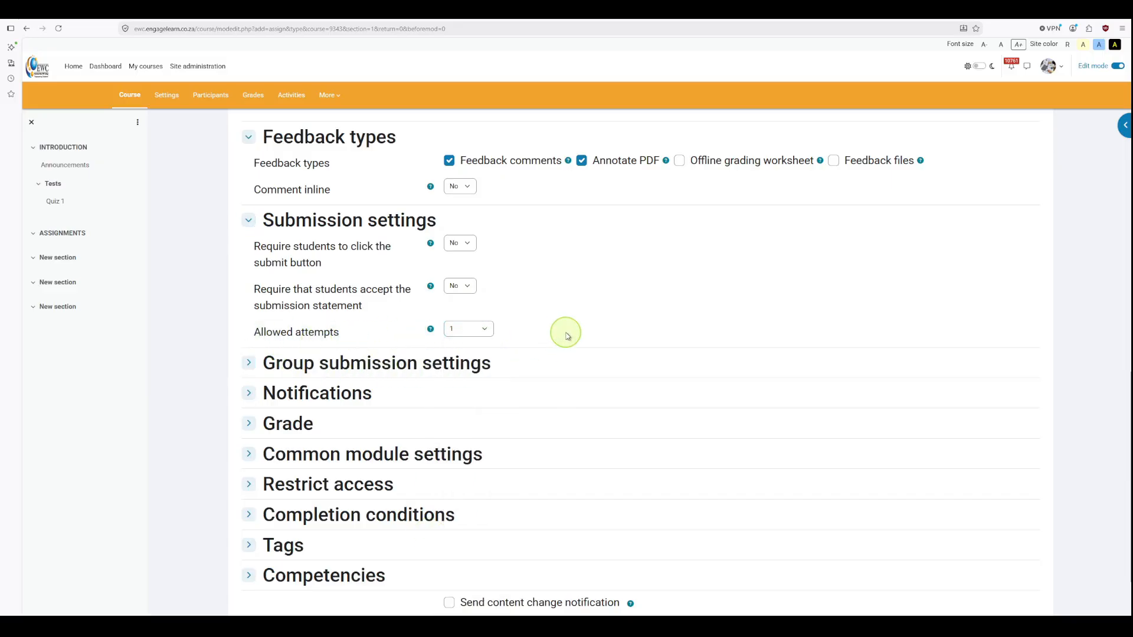
Examine the notification settings for grader alerts on submissions, late submissions and the default for notifying students.
scroll(565, 337, "down", 3)
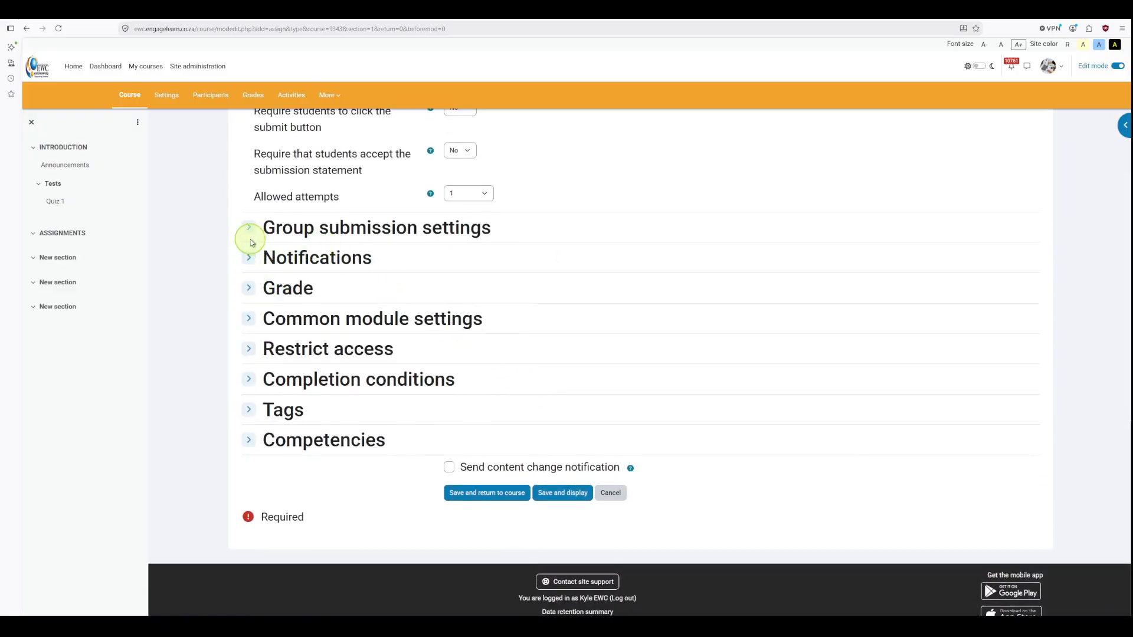
left_click(249, 260)
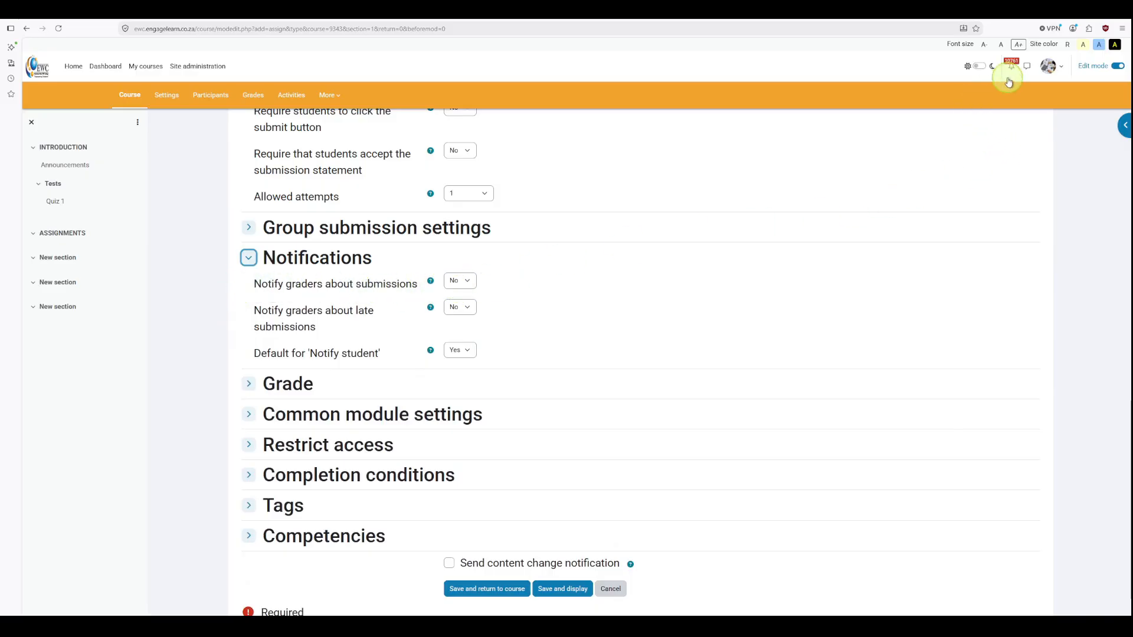
left_click(460, 283)
left_click(517, 282)
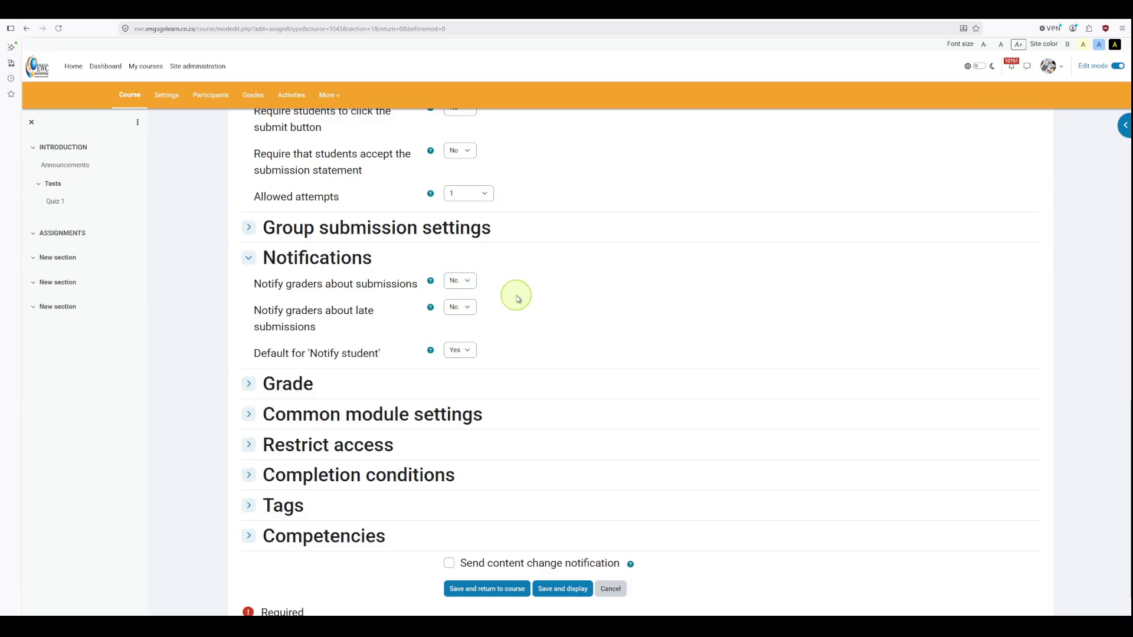
left_click_drag(248, 314, 343, 330)
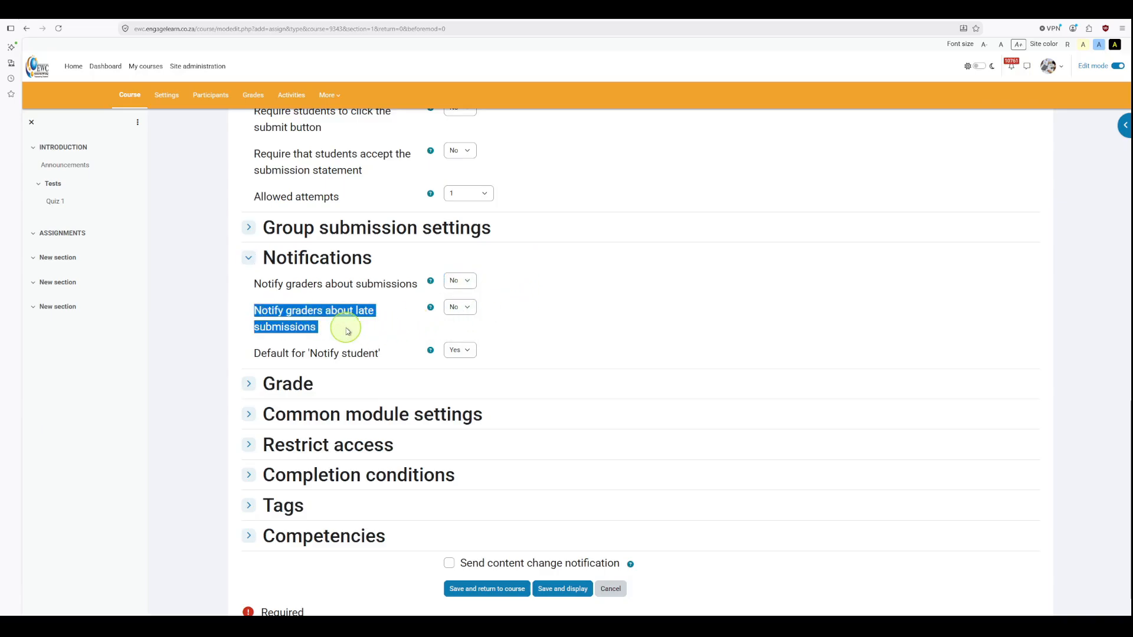
left_click(466, 311)
left_click(536, 299)
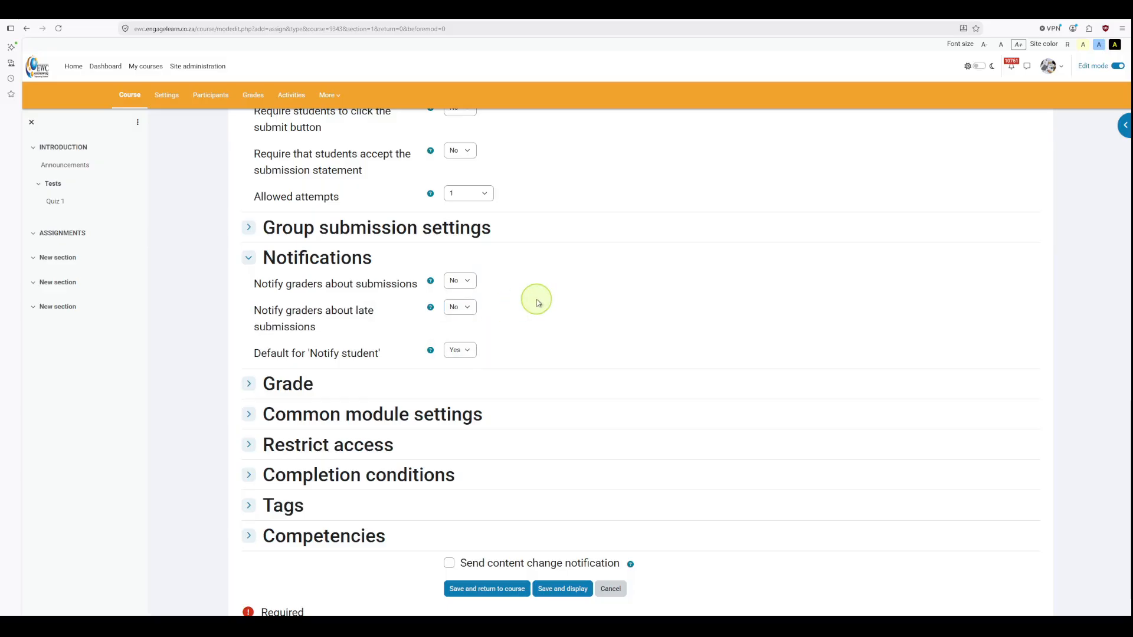
left_click_drag(398, 361, 275, 361)
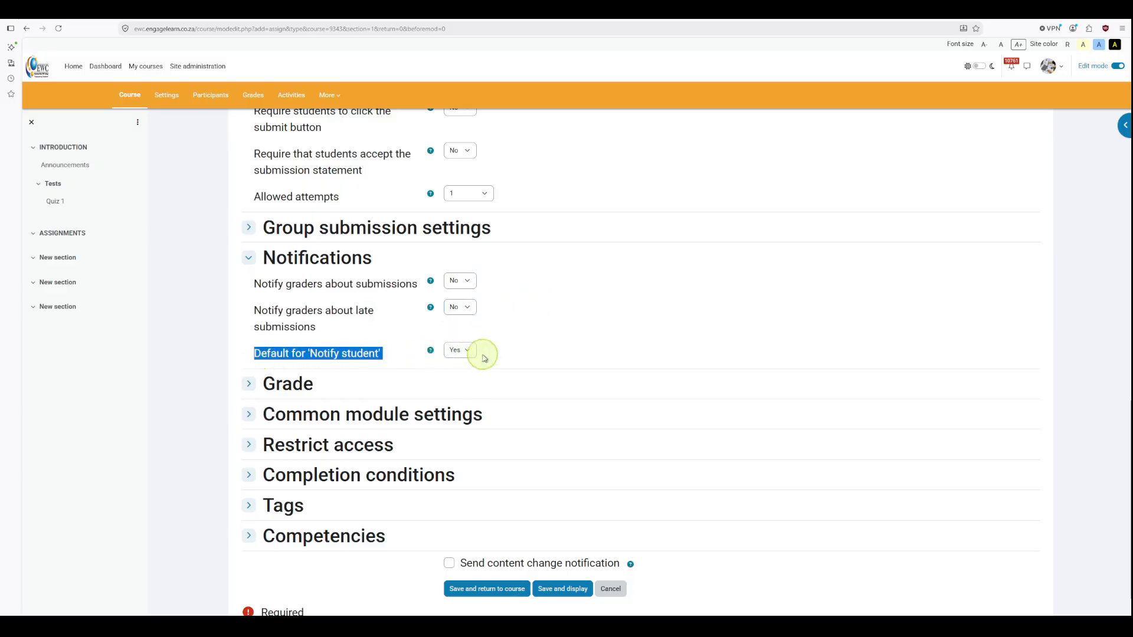
scroll(357, 431, "down", 1)
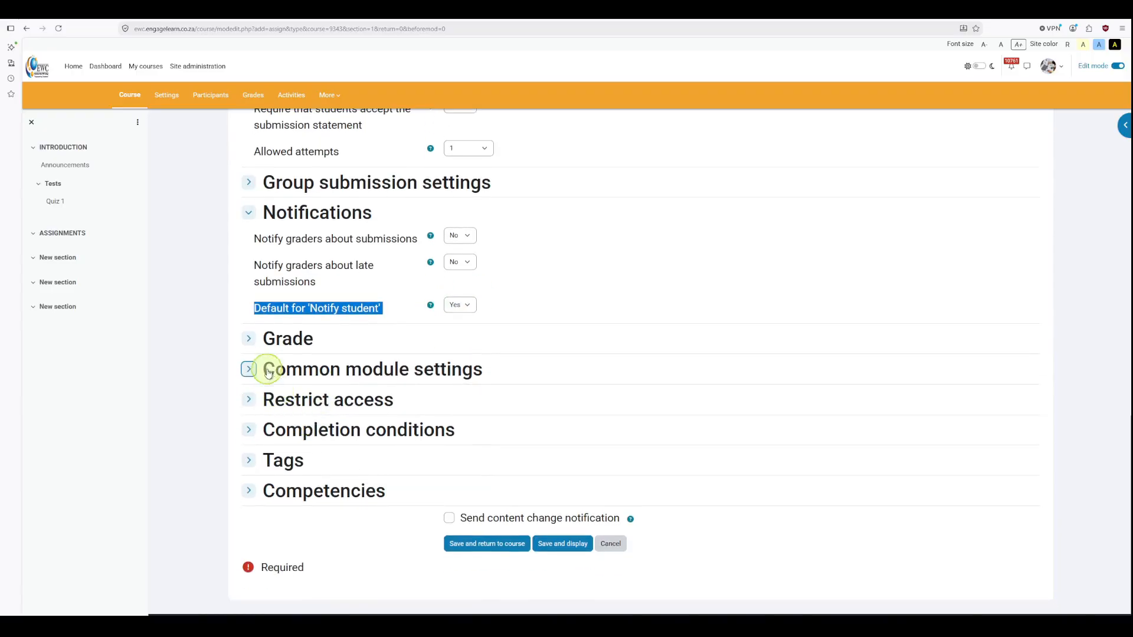
Check the maximum grade and grade category choices in the grade settings, and set the grade to pass to 50.
left_click(249, 332)
scroll(439, 459, "down", 2)
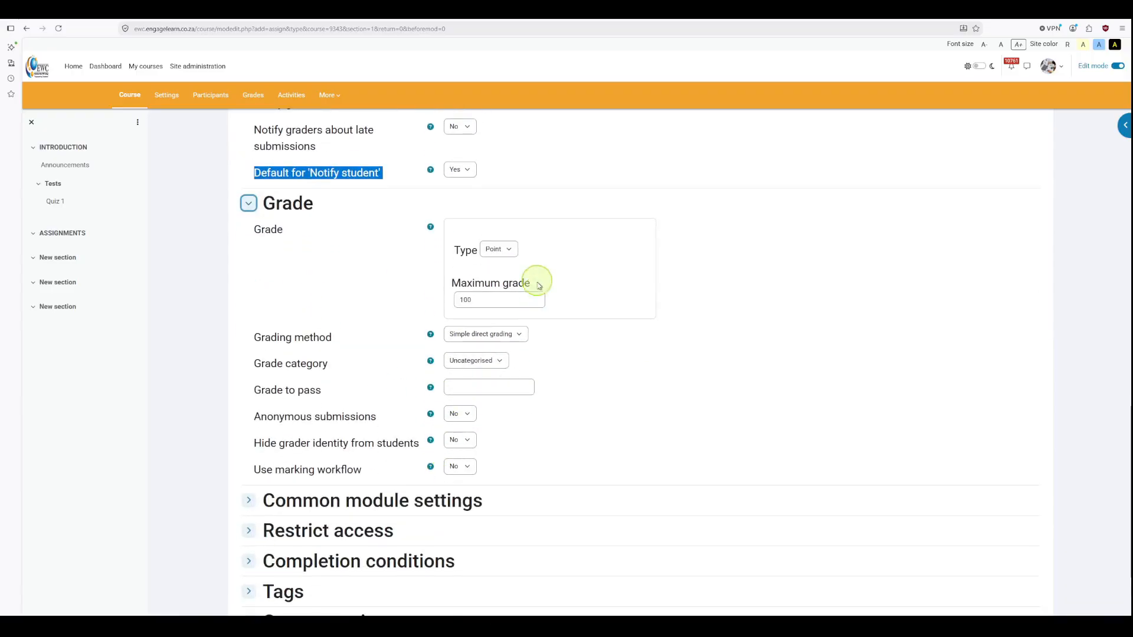
left_click(486, 303)
double_click(487, 302)
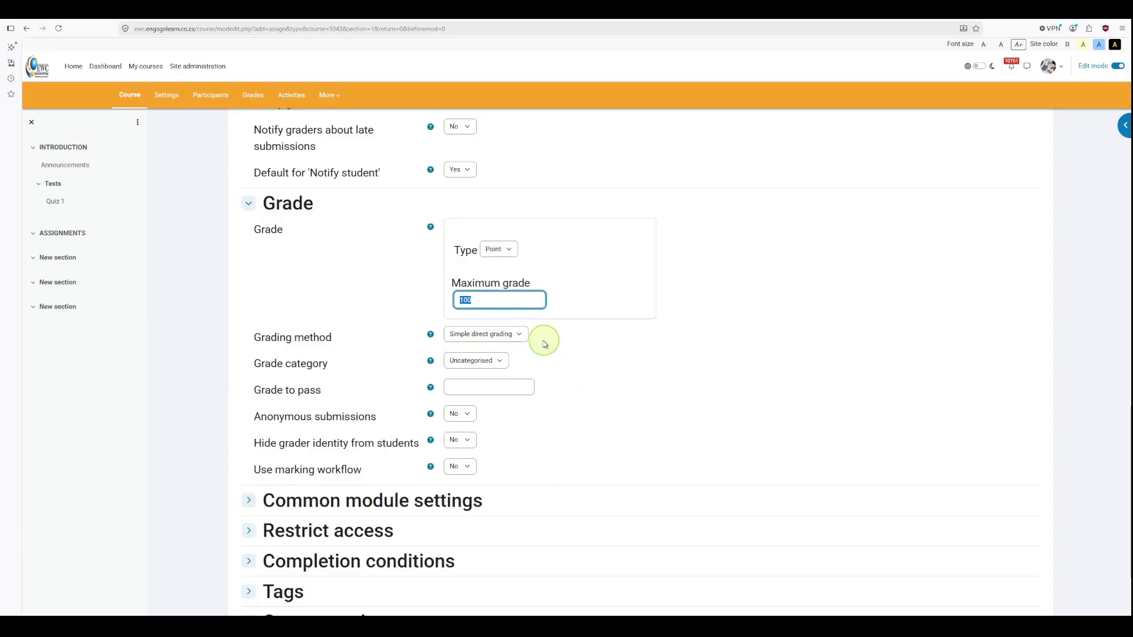
left_click(469, 363)
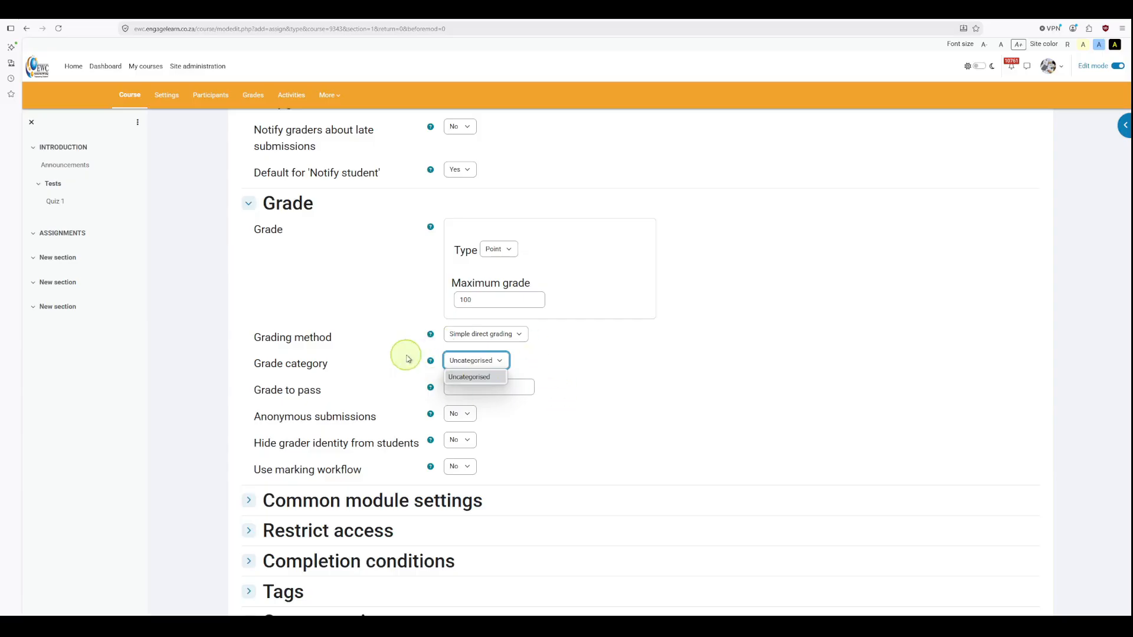
left_click(544, 358)
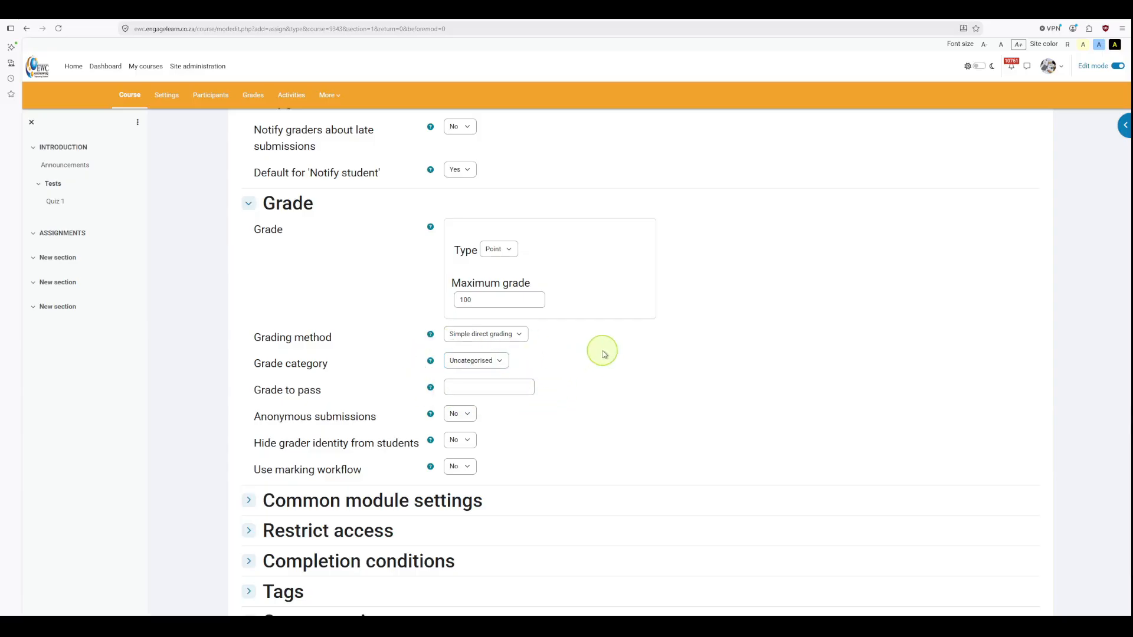
left_click(477, 369)
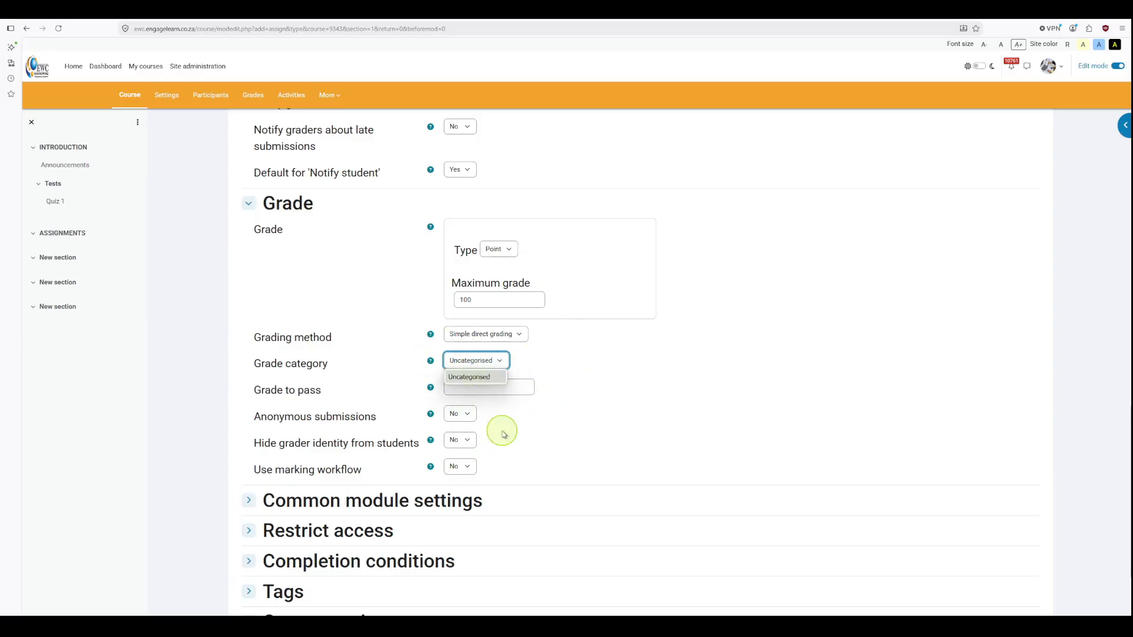
left_click(585, 366)
left_click(469, 388)
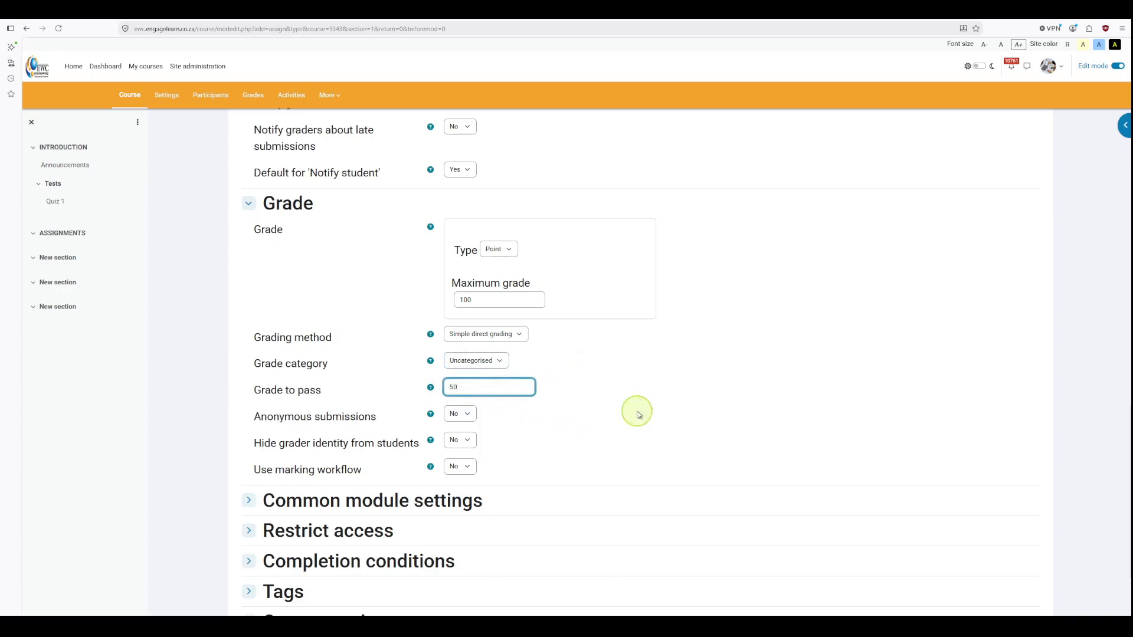
Read the help explanations for the anonymous submissions and marking workflow options.
scroll(522, 420, "down", 3)
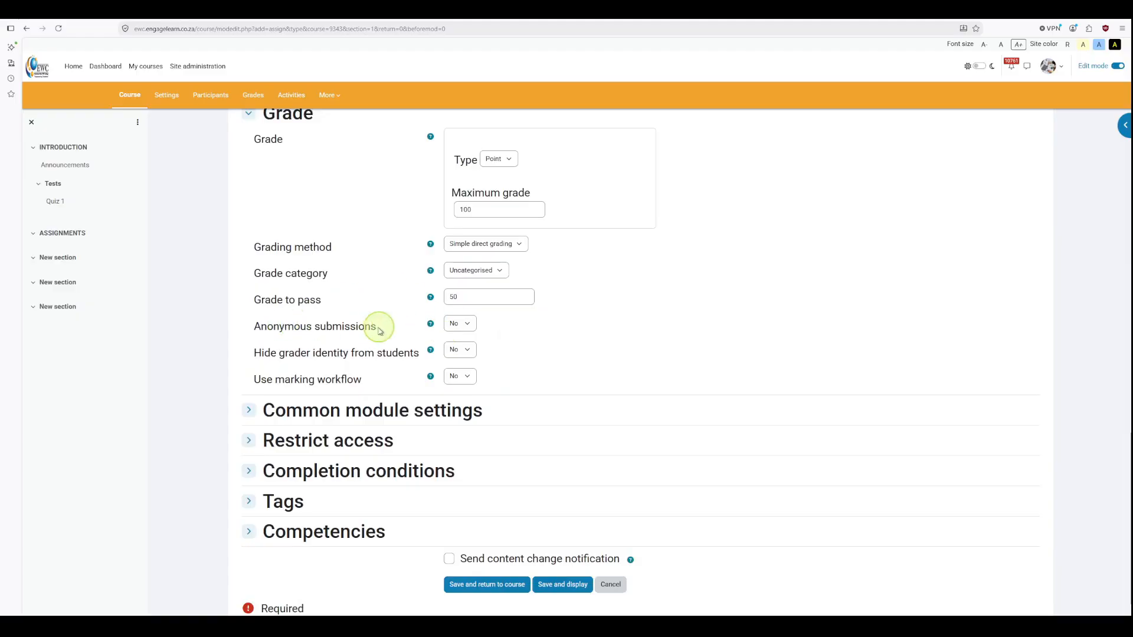
left_click(429, 326)
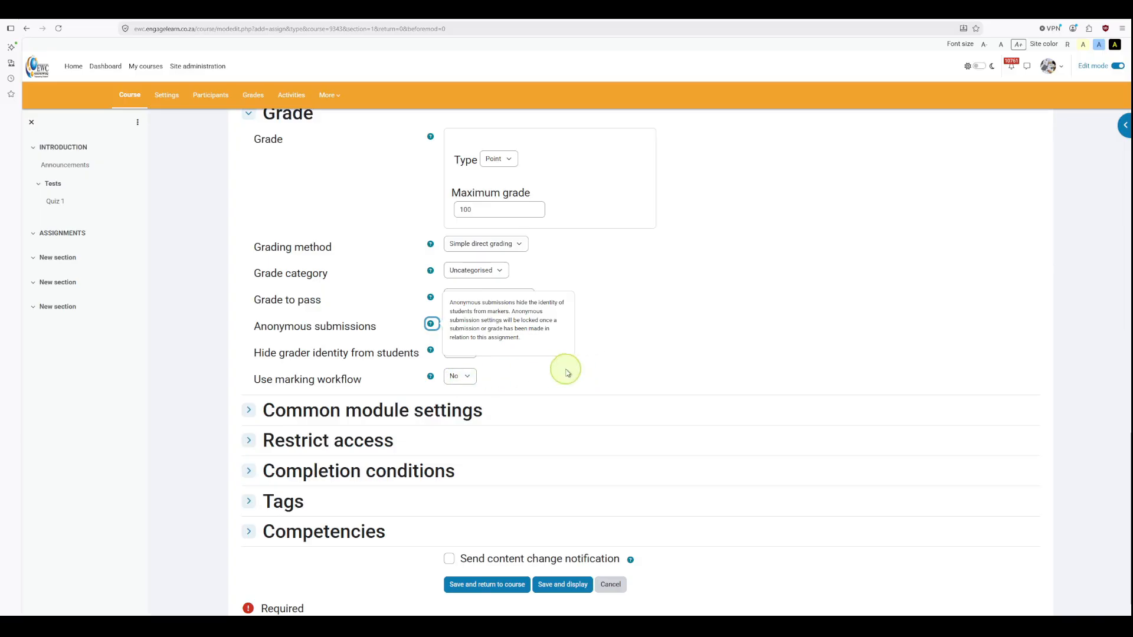
left_click(603, 361)
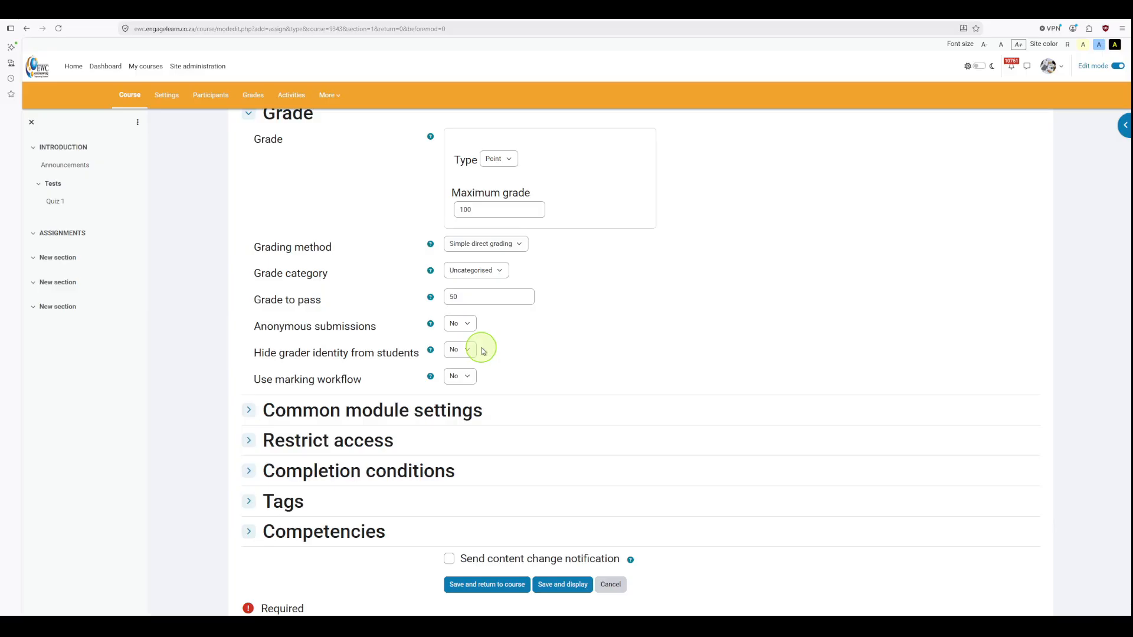
scroll(503, 369, "down", 2)
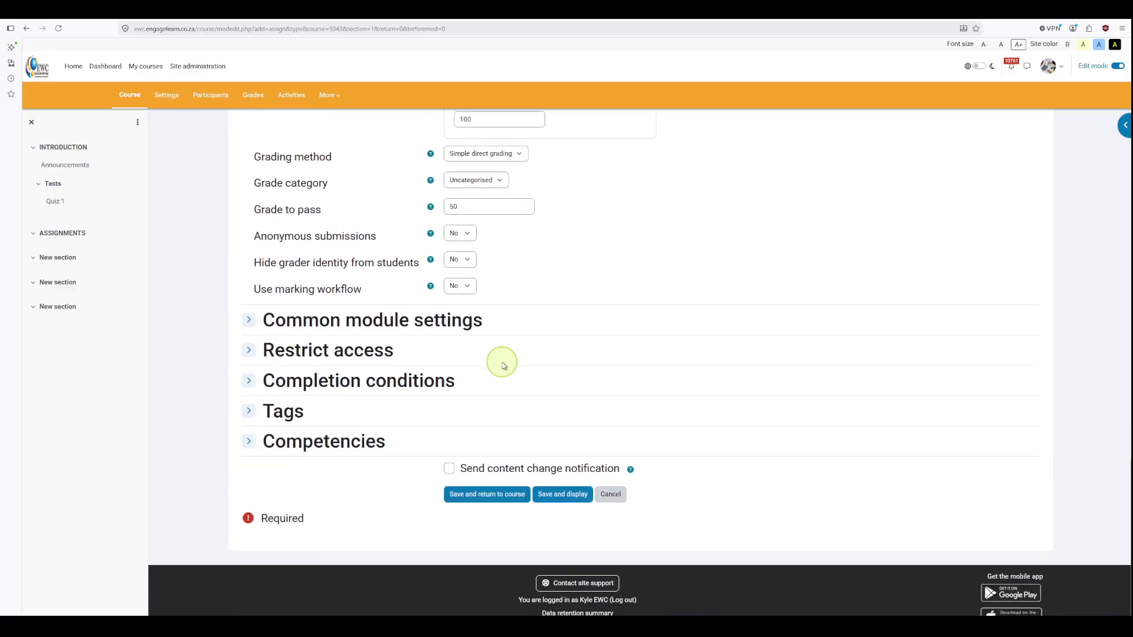
left_click(430, 288)
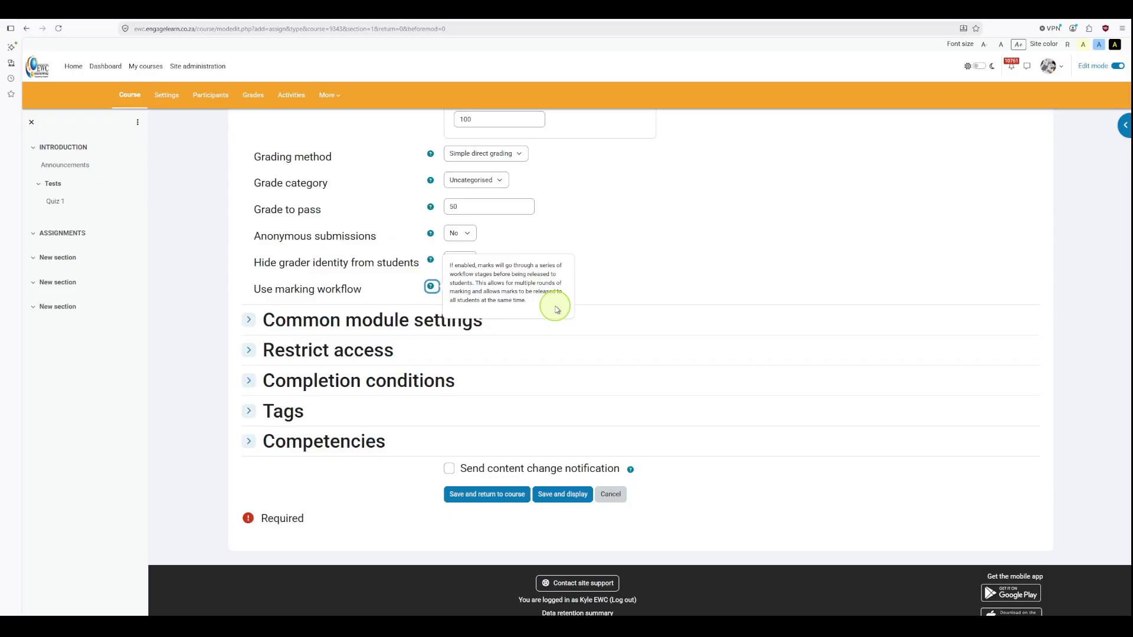
left_click(679, 228)
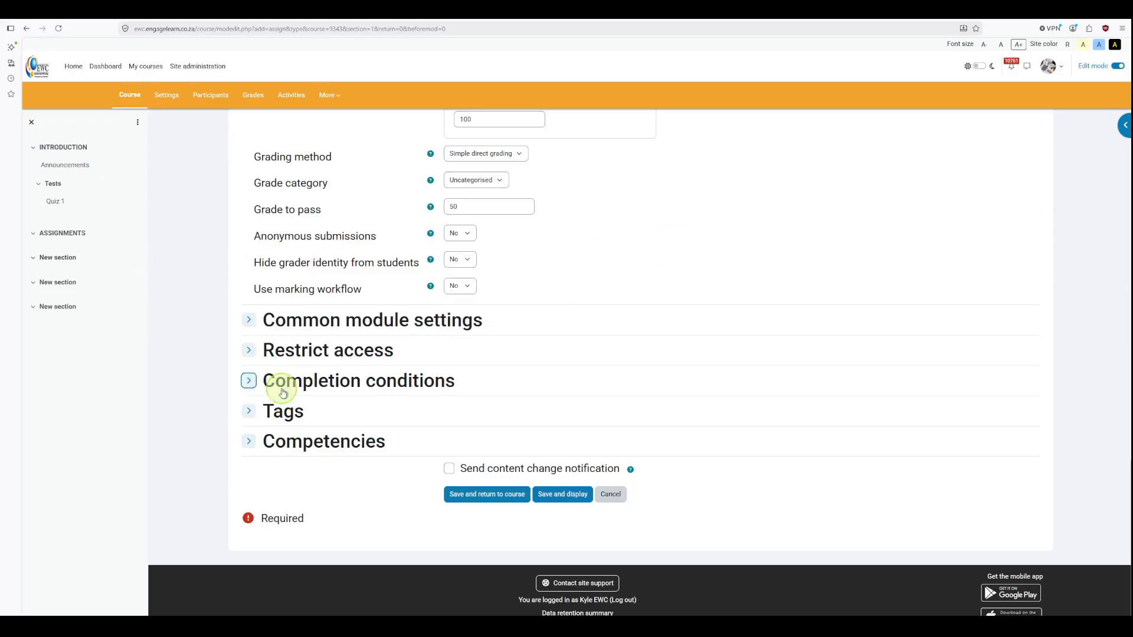
Look over the common module settings for availability, ID number, language and group mode, and collapse them again.
left_click(249, 324)
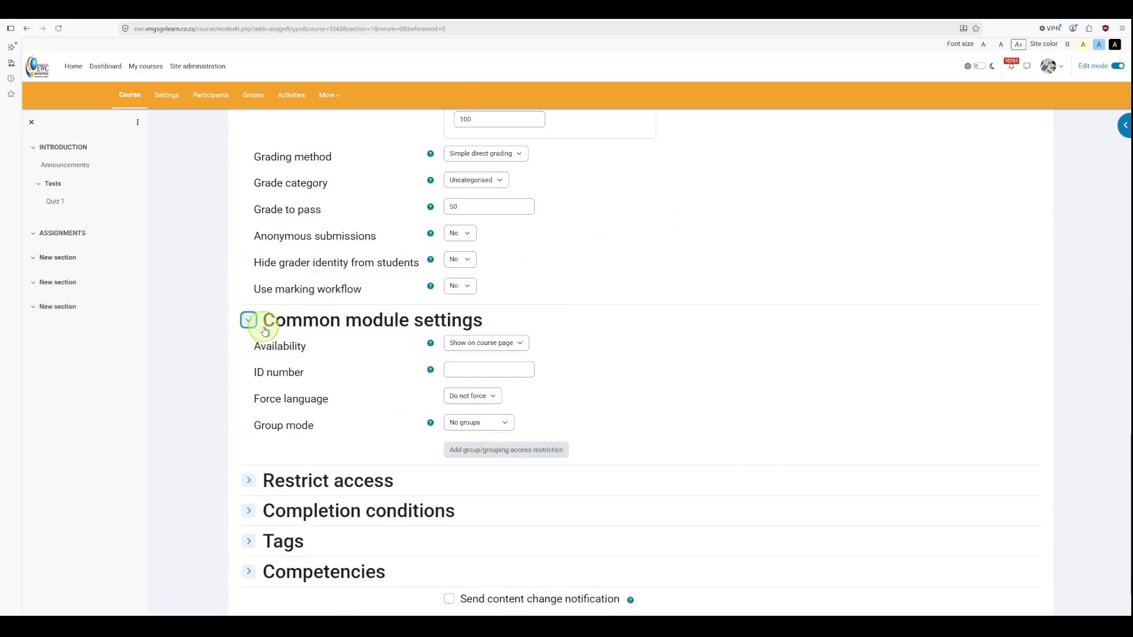
left_click(246, 321)
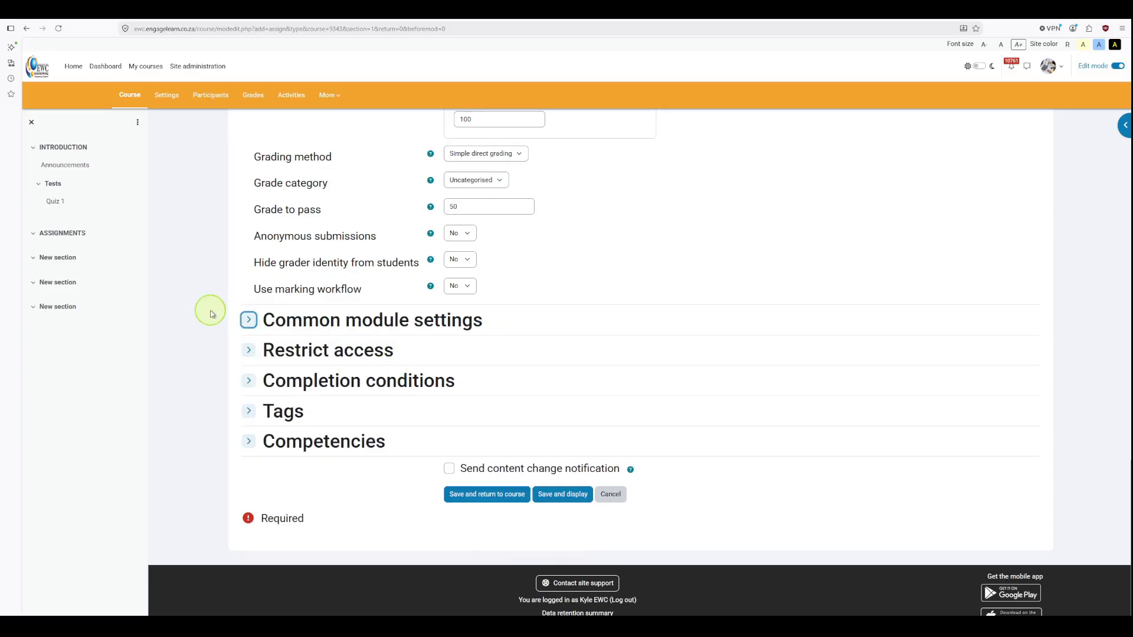
left_click(249, 323)
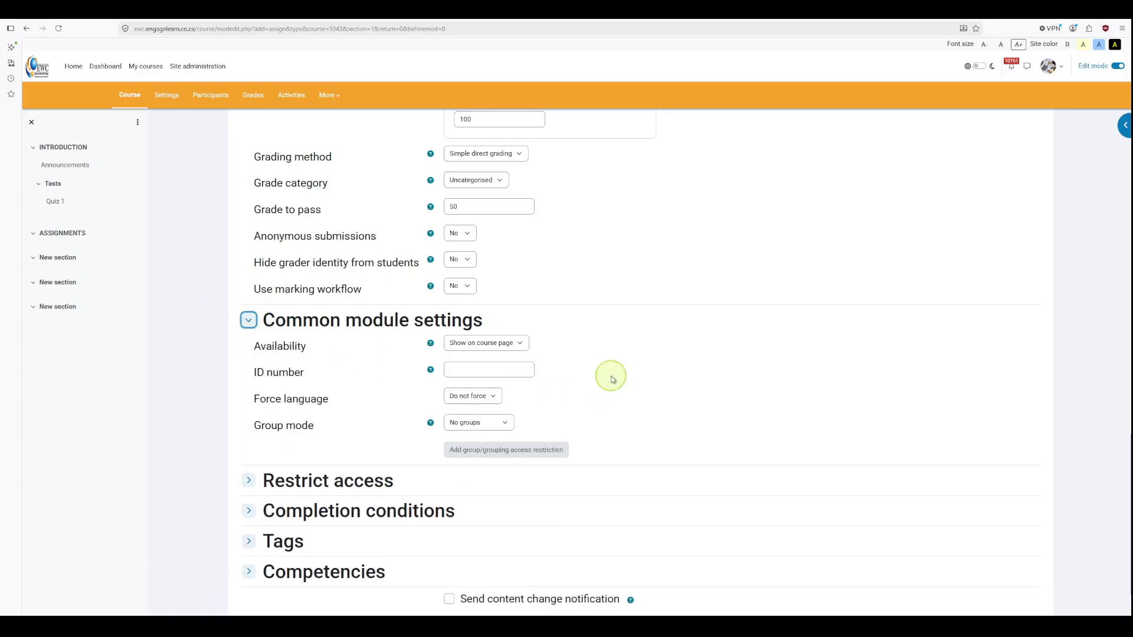
left_click(251, 323)
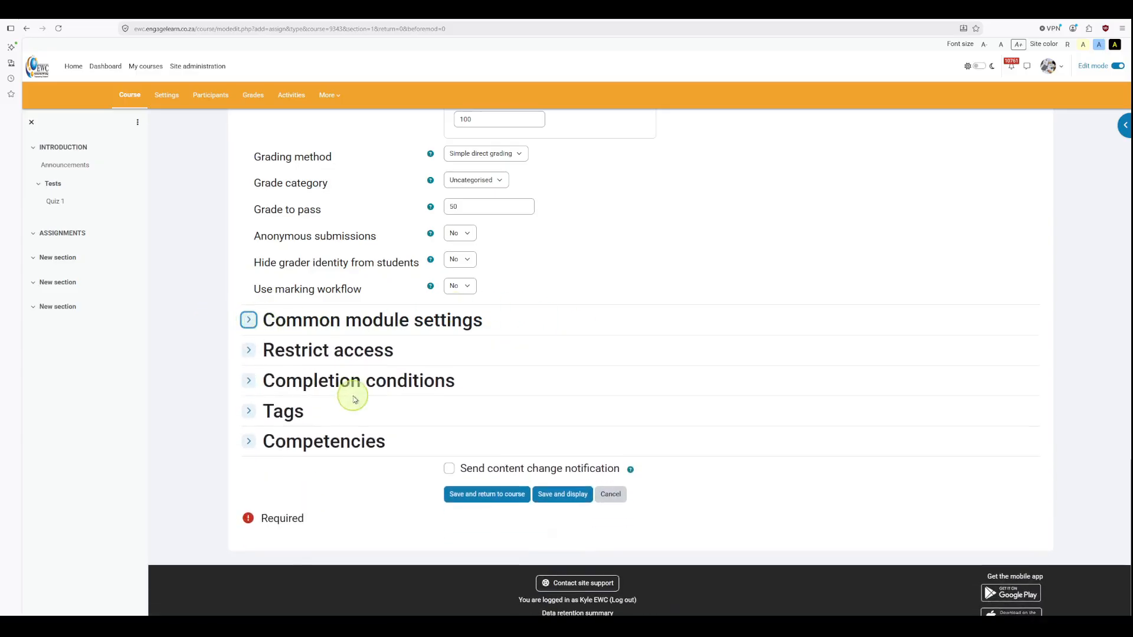
View the available access restriction types for the assignment without adding one.
left_click(250, 352)
scroll(330, 372, "down", 1)
left_click(470, 345)
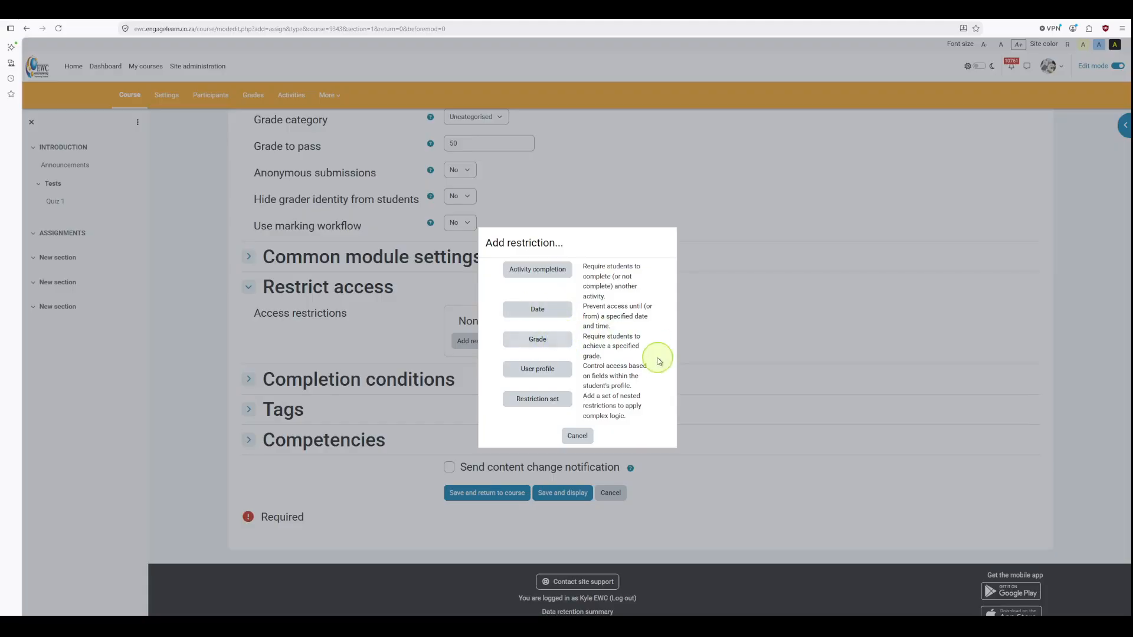
left_click(577, 435)
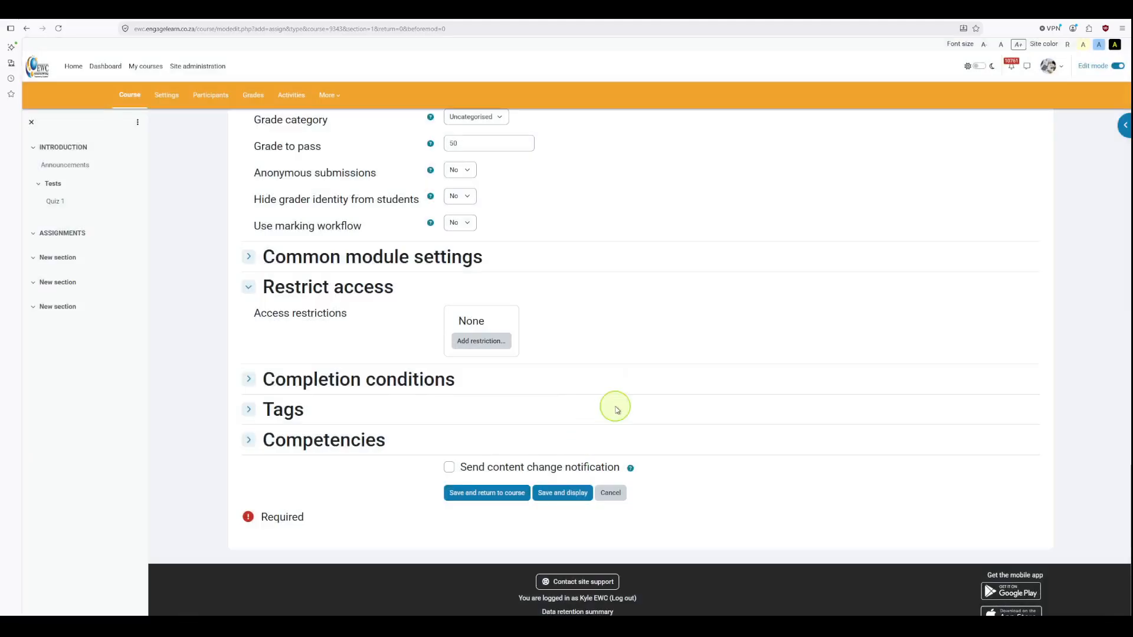
Set the completion conditions to Add requirements, with Make a submission as the requirement.
left_click(249, 380)
scroll(436, 437, "down", 1)
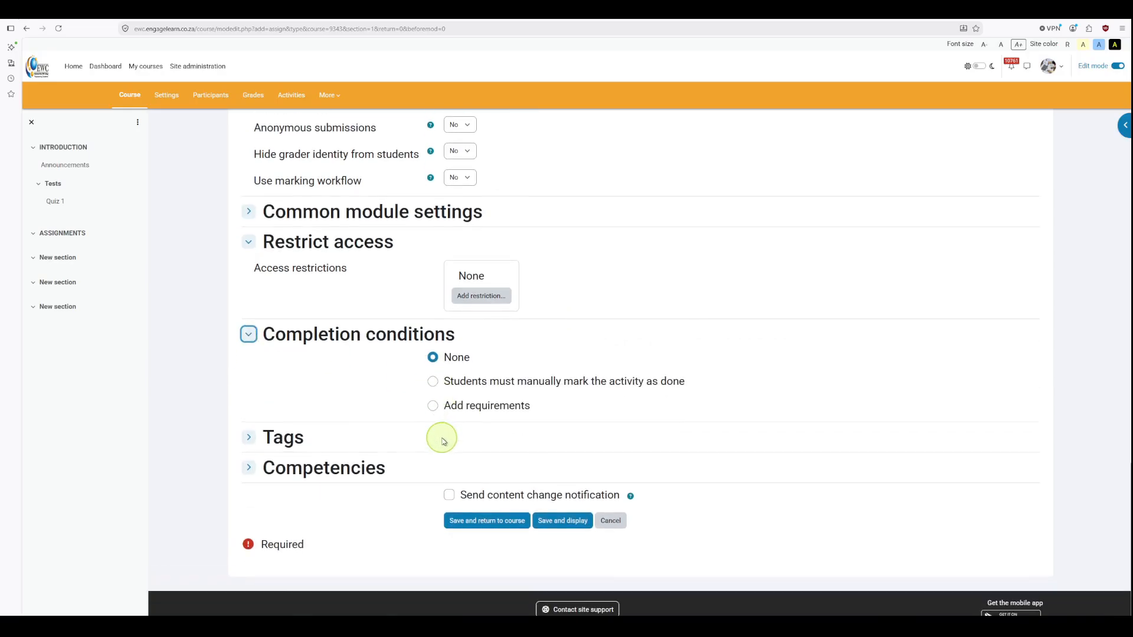
left_click(433, 406)
scroll(534, 503, "down", 2)
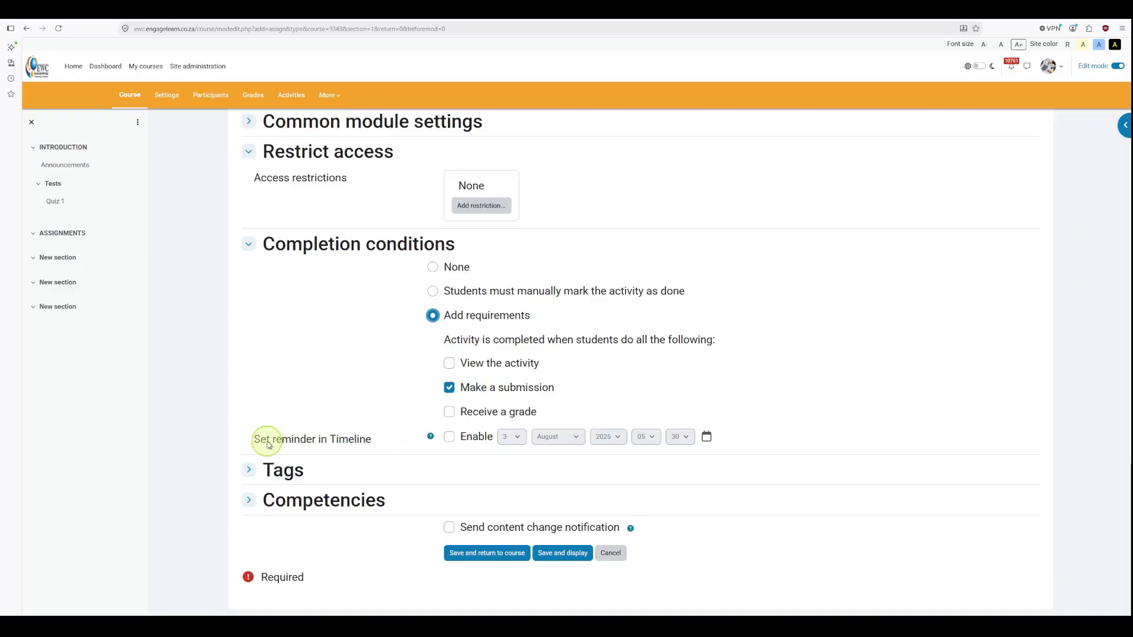
scroll(513, 505, "down", 1)
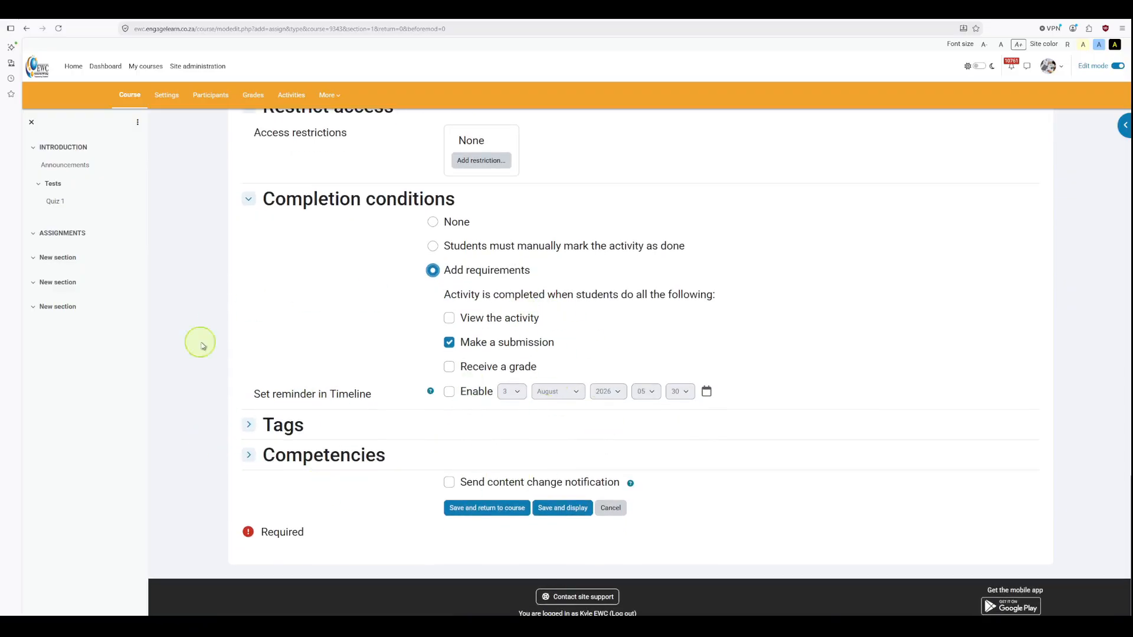